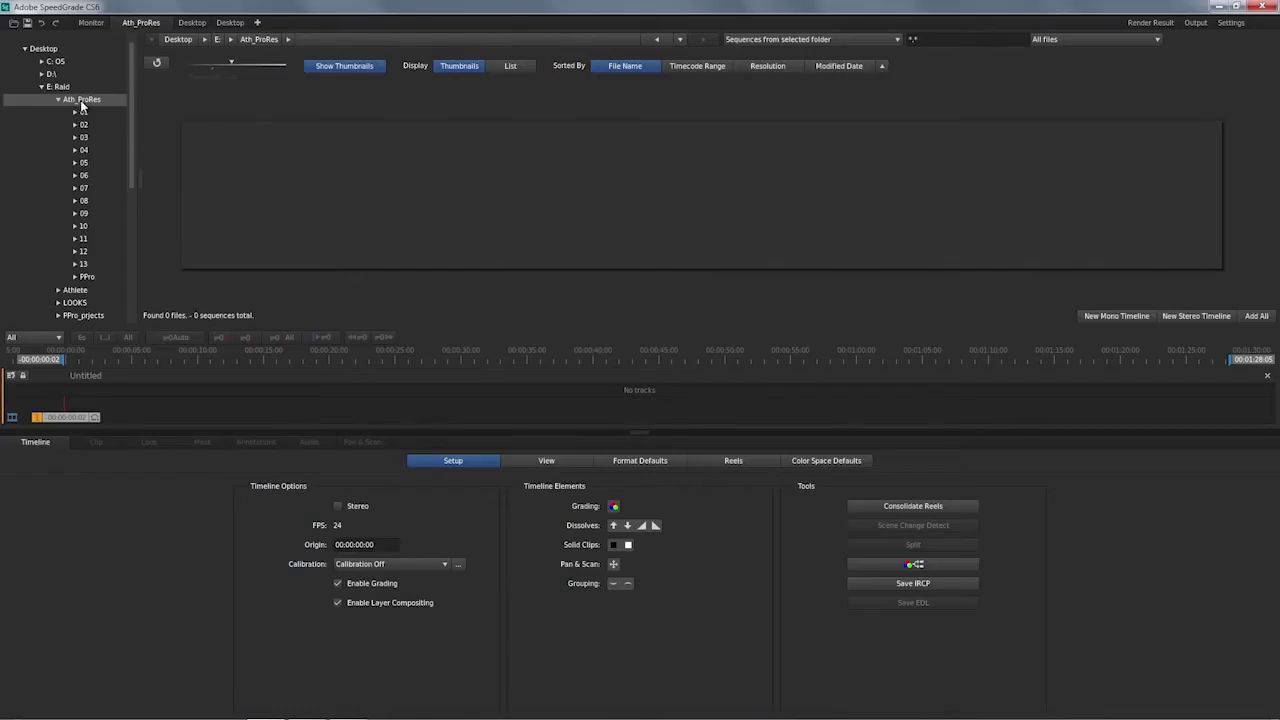
Step: Scan with 'Sequences from folder + subtree' and add all 13 Ath_ProRes clips to the timeline
click(836, 42)
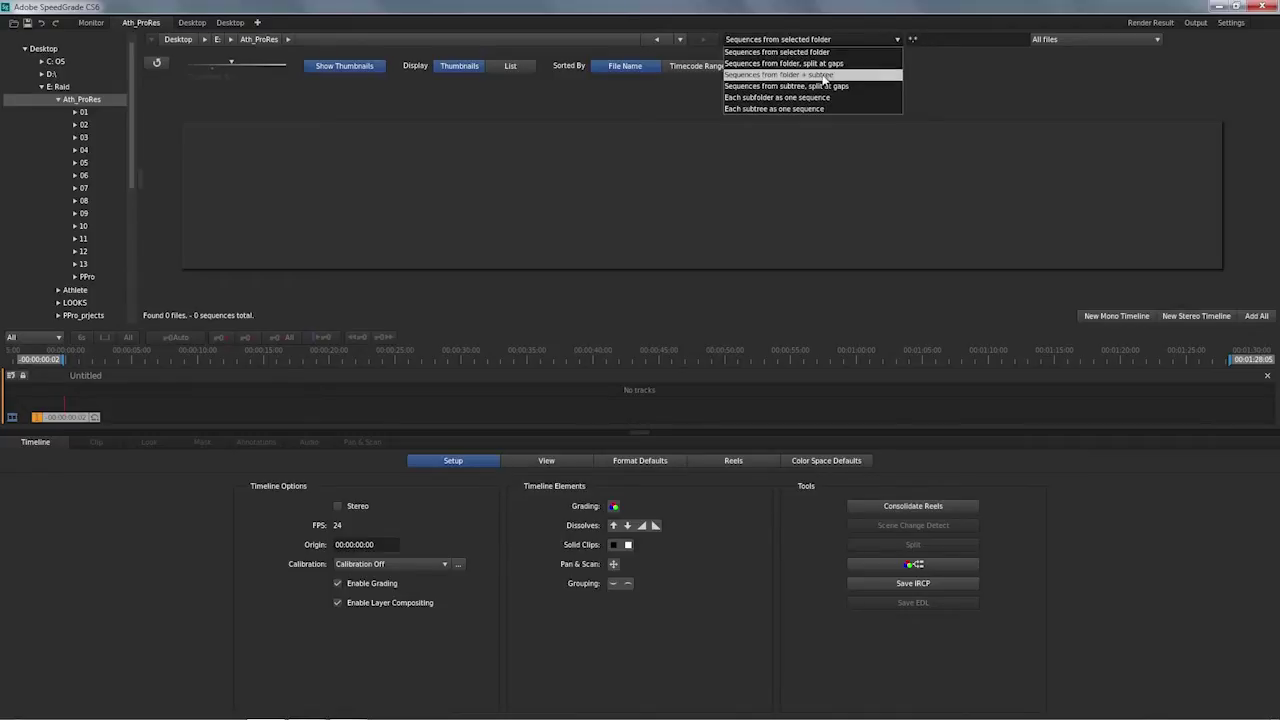
click(826, 75)
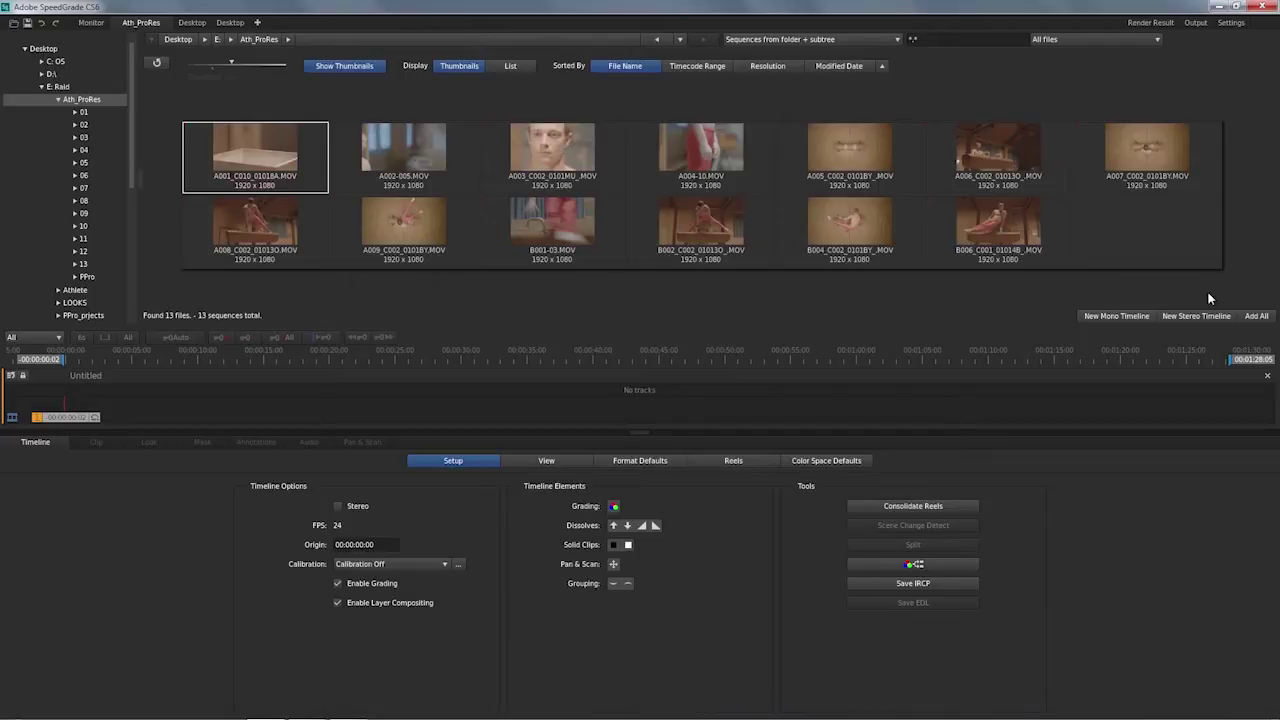
click(1261, 317)
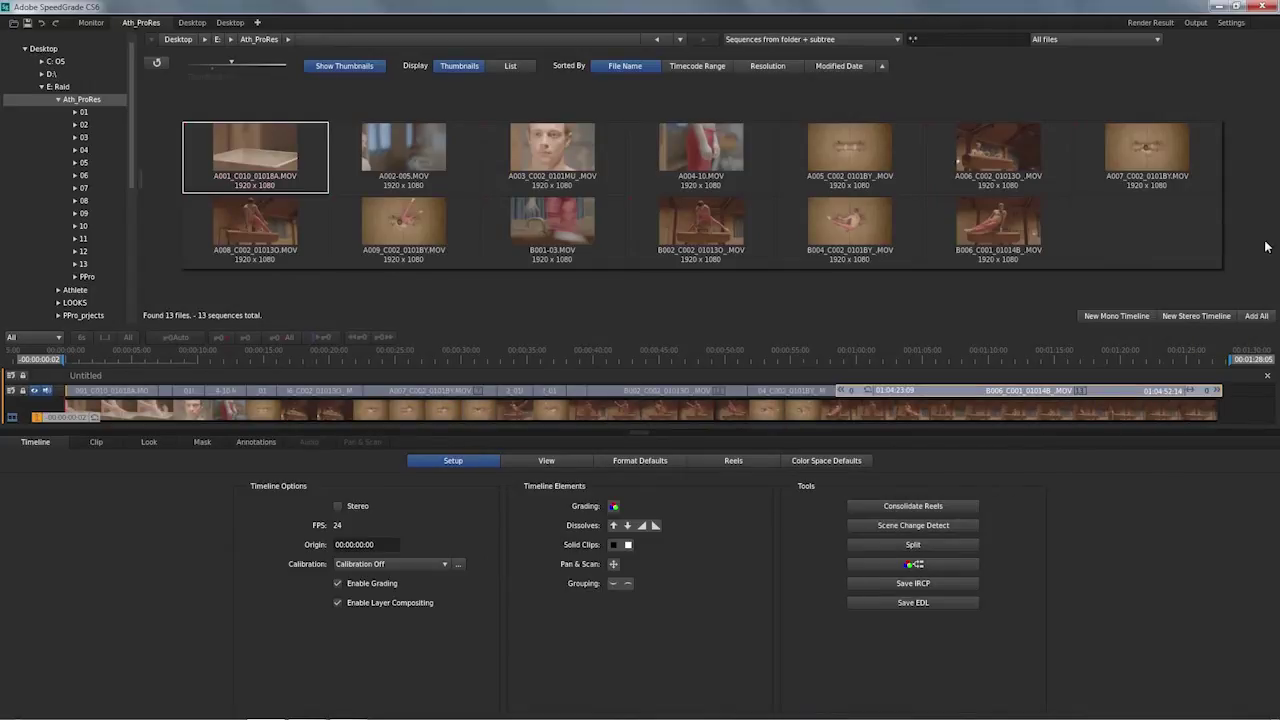
Step: In the Monitor, show the Waveform and Histogram scopes with the Vectorscope turned off
key(Tab)
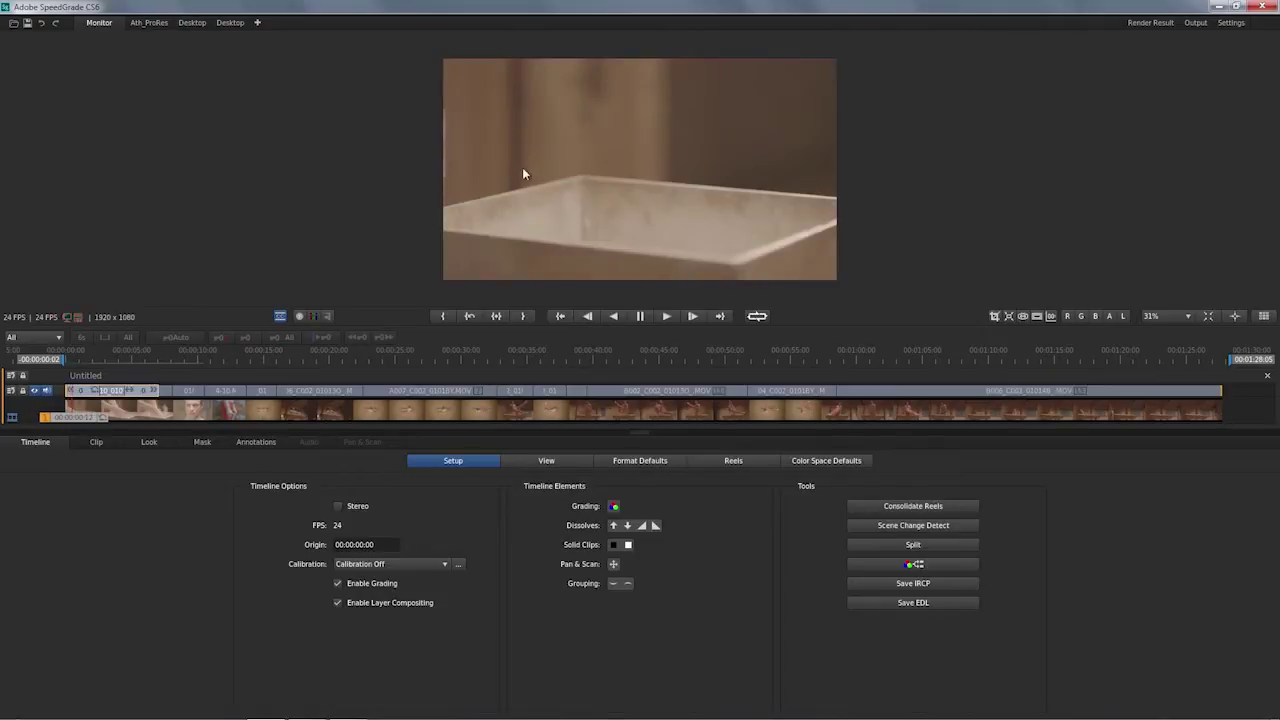
click(312, 316)
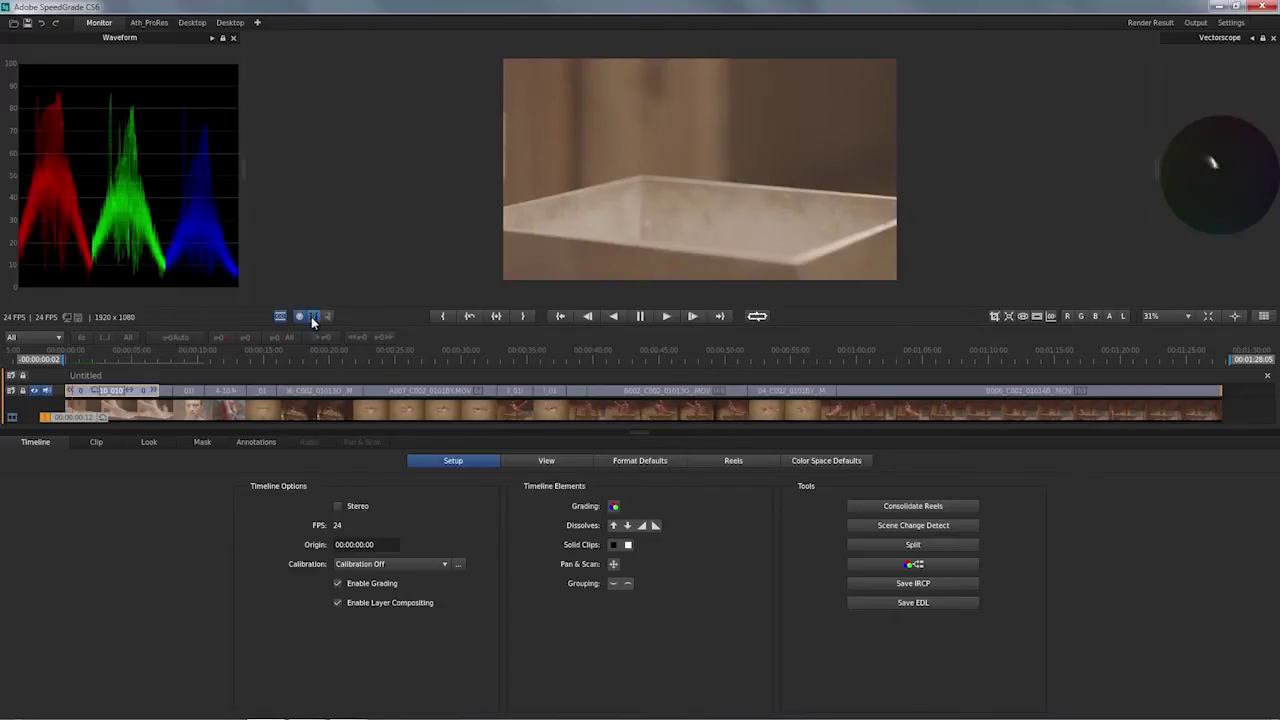
click(328, 317)
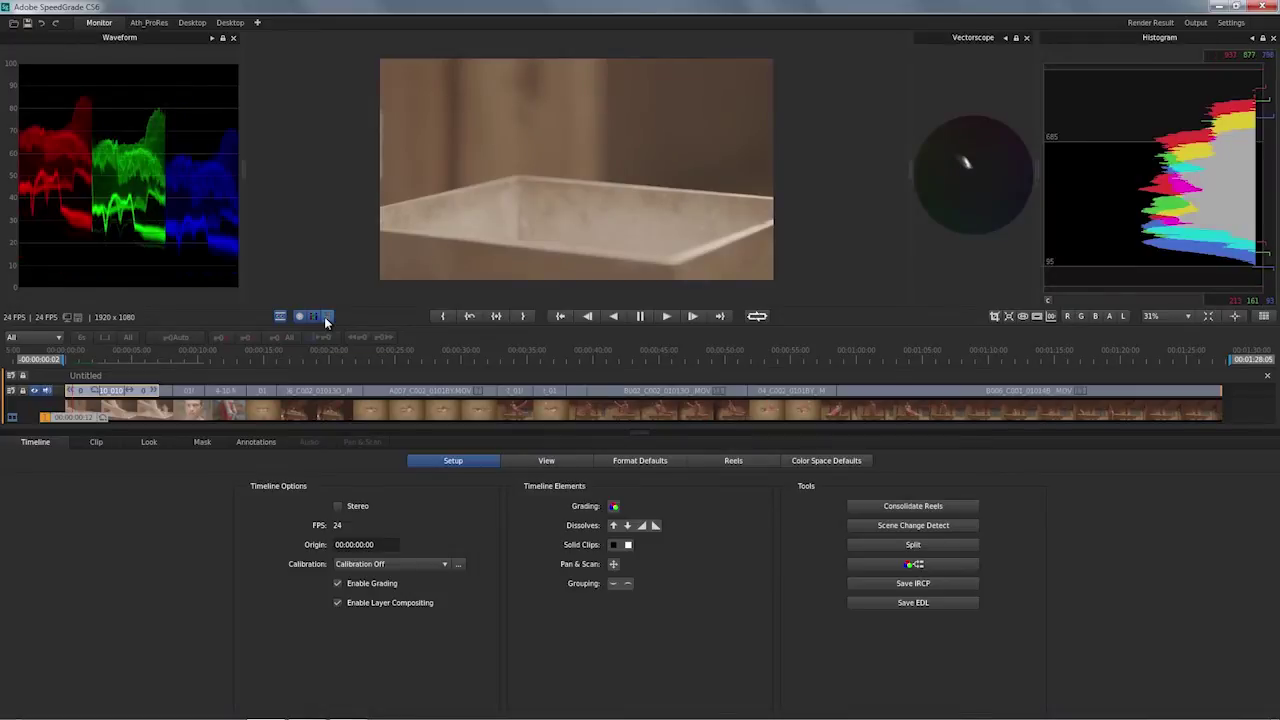
click(299, 316)
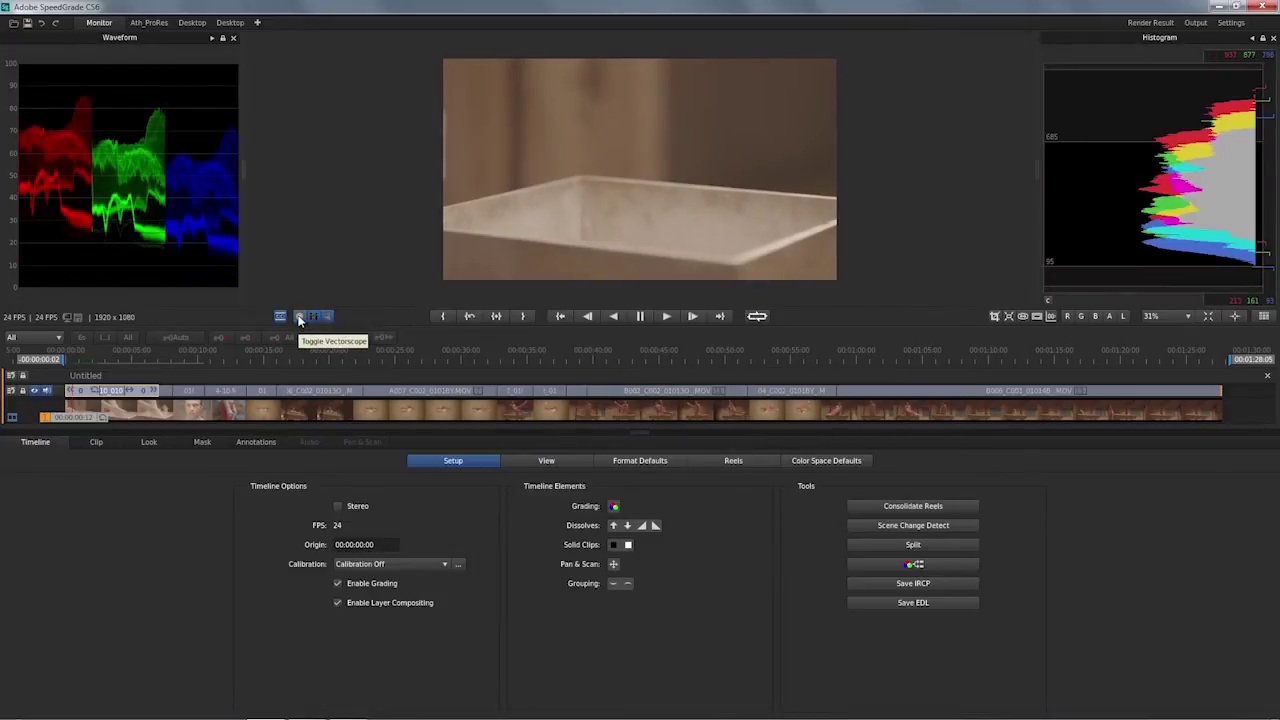
Step: Narrow the Waveform panel slightly and keep it on the left of the Histogram
mouse_move(240, 166)
mouse_down()
mouse_move(177, 163)
mouse_move(235, 181)
mouse_up()
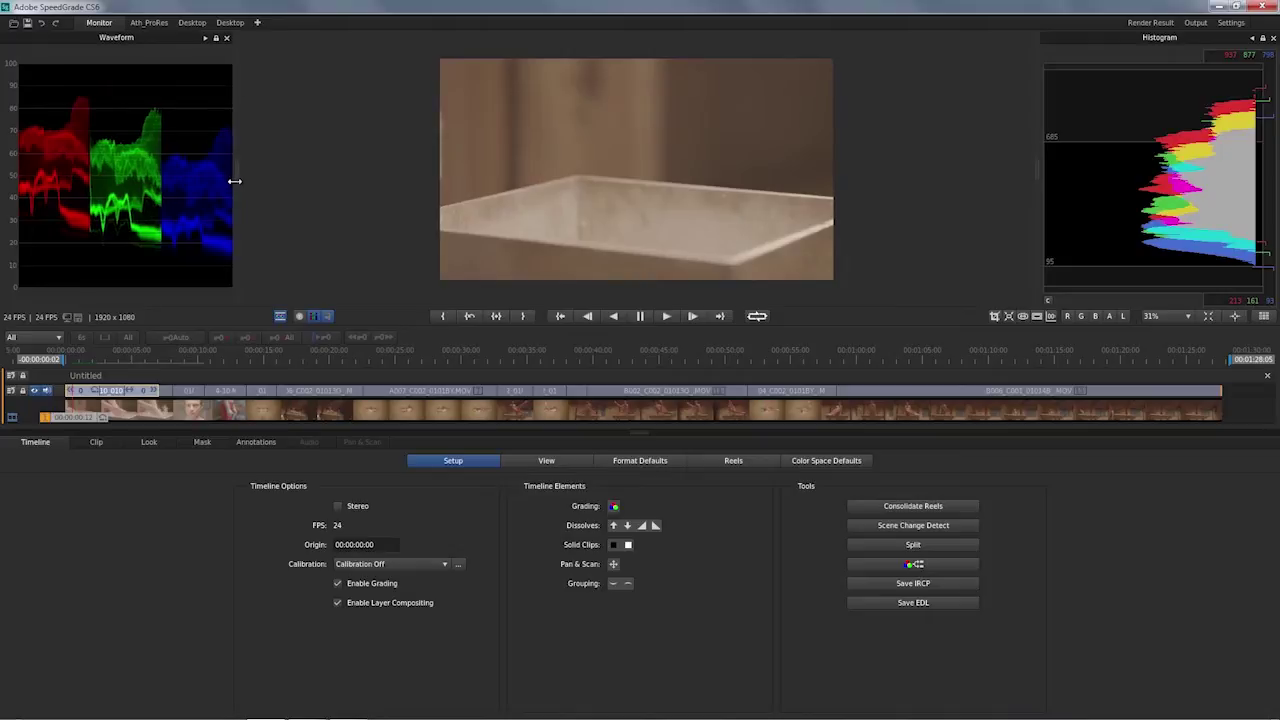
click(205, 38)
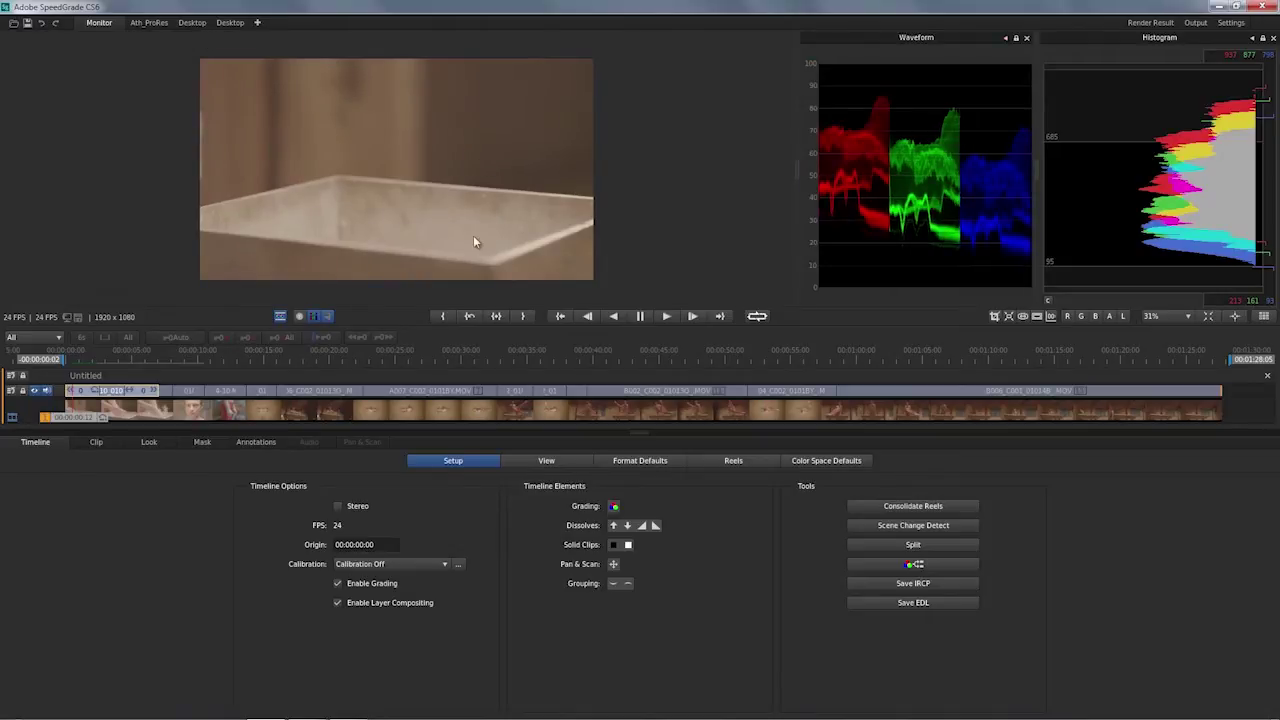
click(1007, 39)
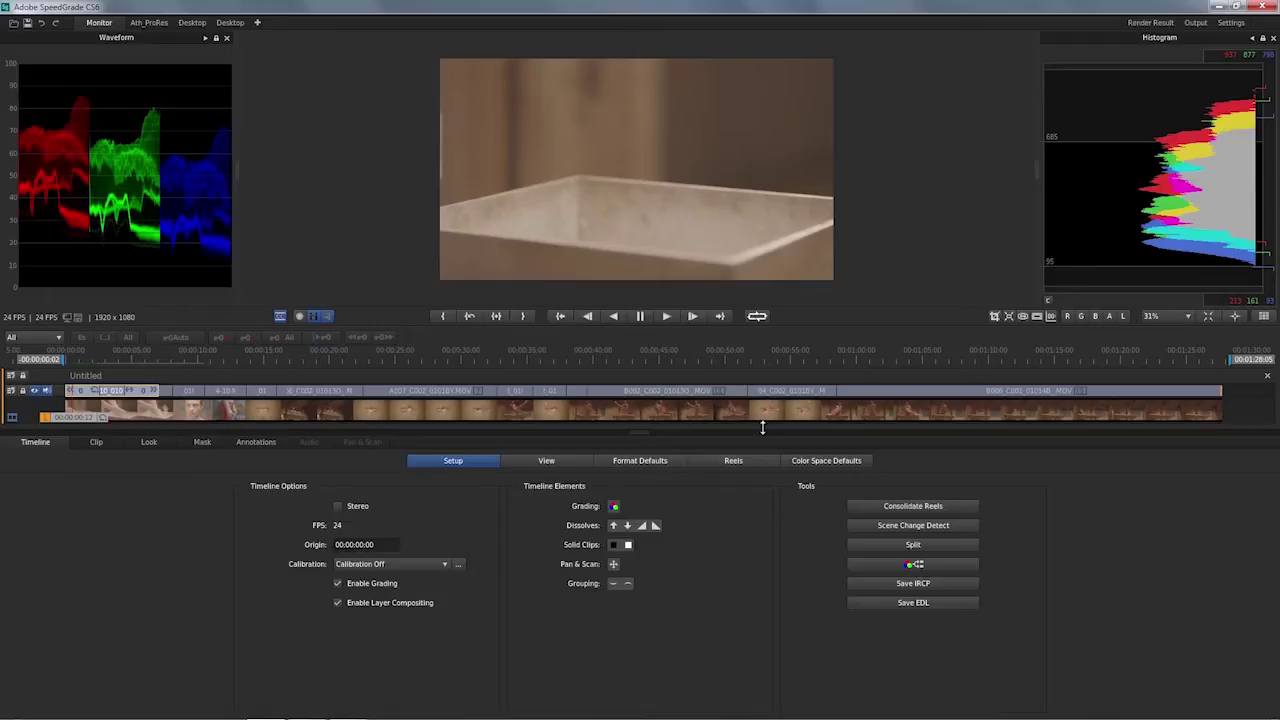
Step: Add an Untitled grading track stretched across every clip and bring up the Look page
drag(614, 508, 70, 381)
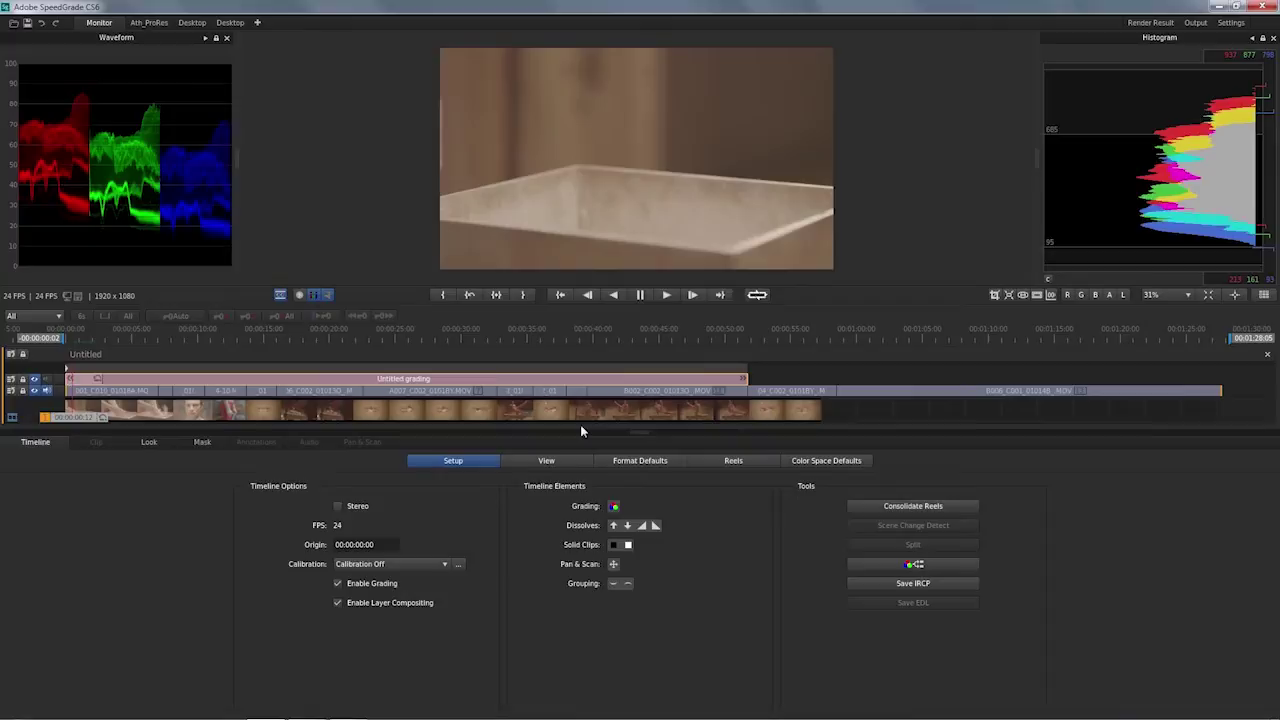
drag(745, 378, 1085, 378)
mouse_move(1203, 440)
mouse_down()
mouse_move(1240, 430)
mouse_move(1217, 428)
mouse_up()
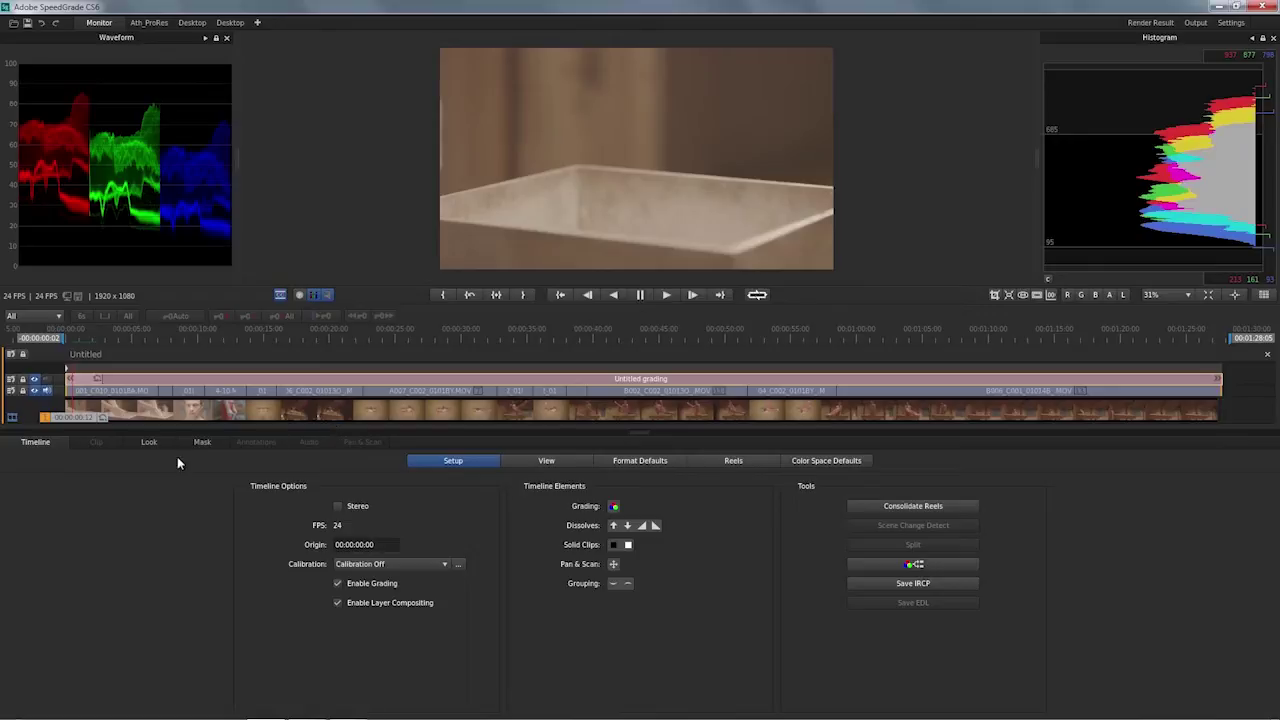
click(148, 440)
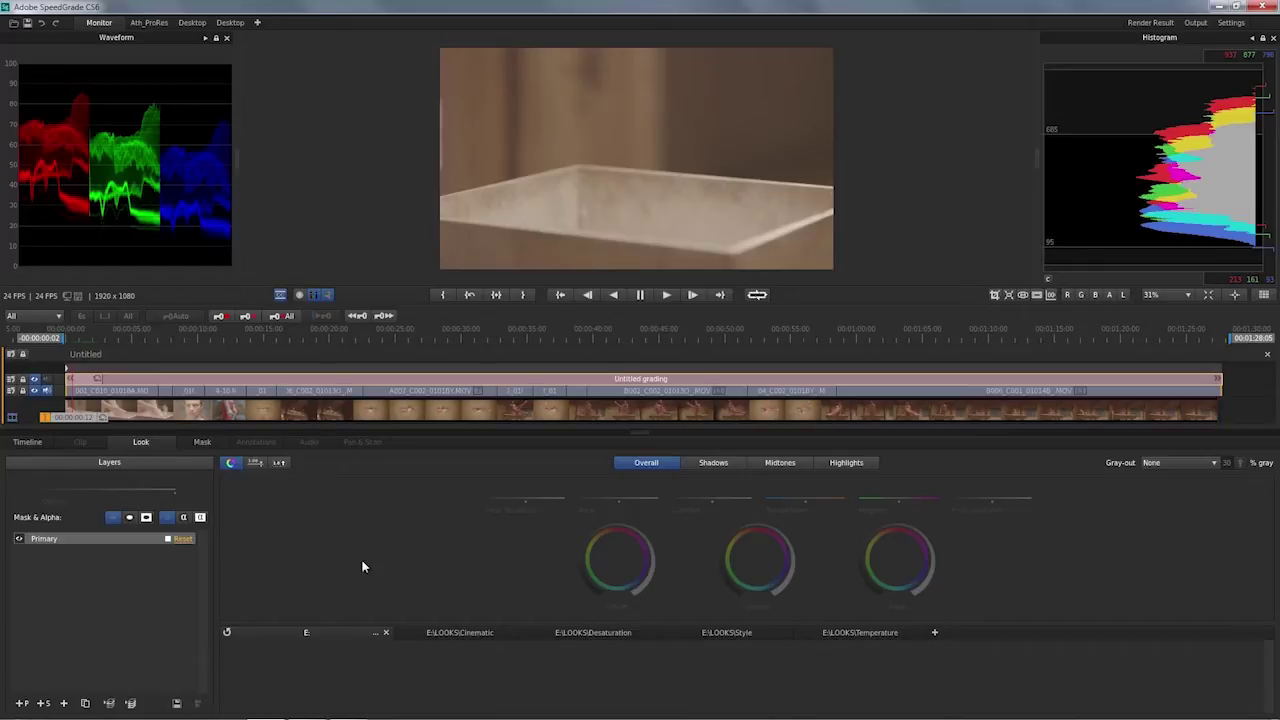
Step: Add a LUT lookup-table layer to the grade from the Layers panel's + list
click(63, 703)
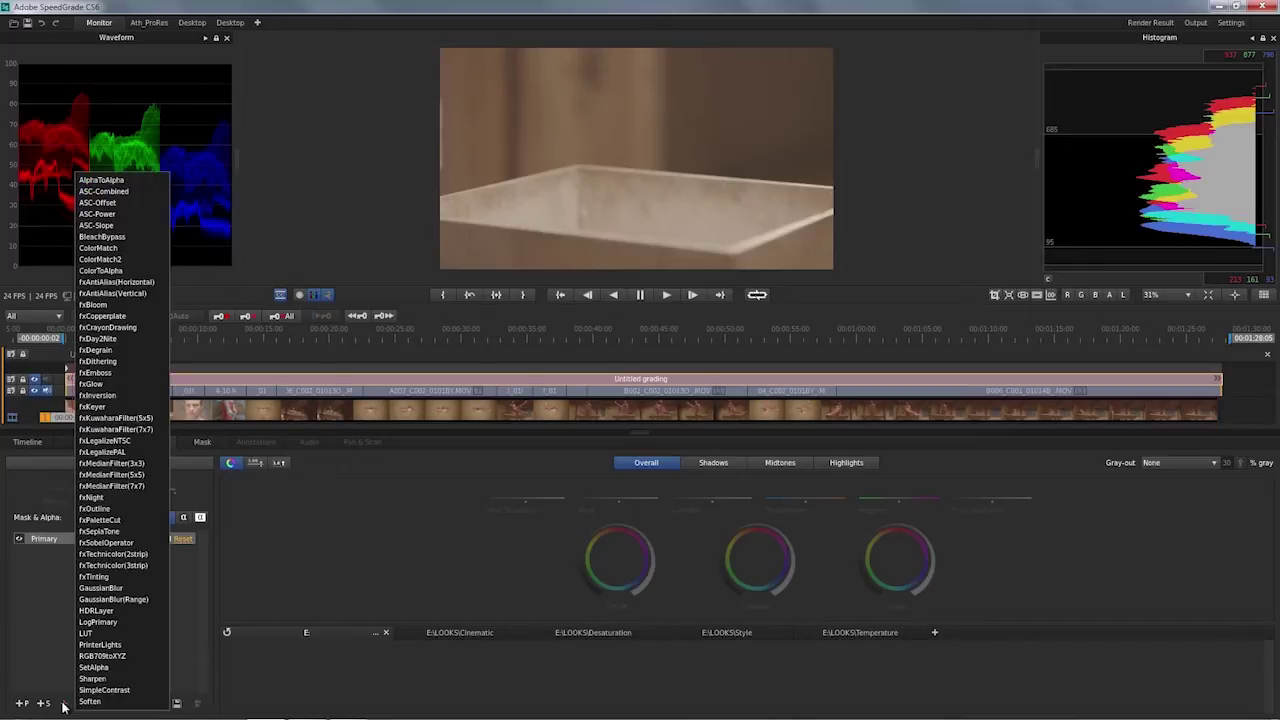
click(91, 634)
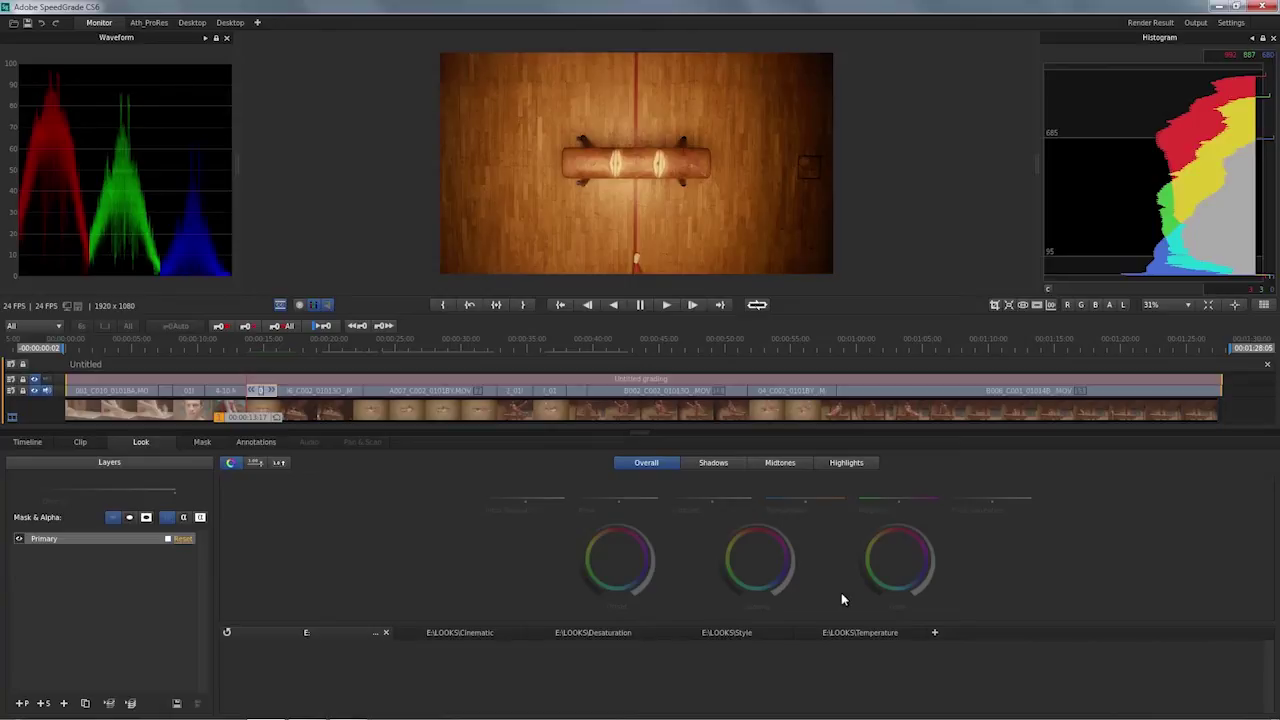
Step: Cool Temperature to about -0.31, add slight magenta, and nudge the Offset and Gain wheels
click(758, 565)
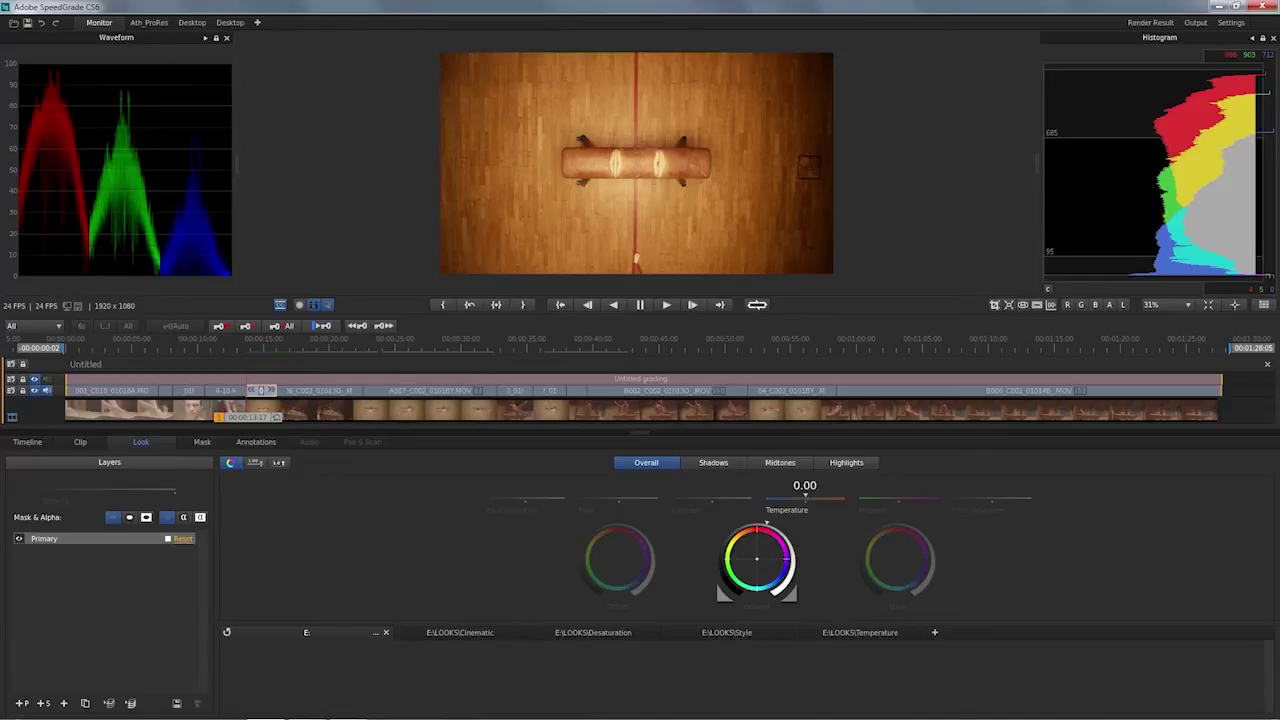
drag(805, 497, 793, 497)
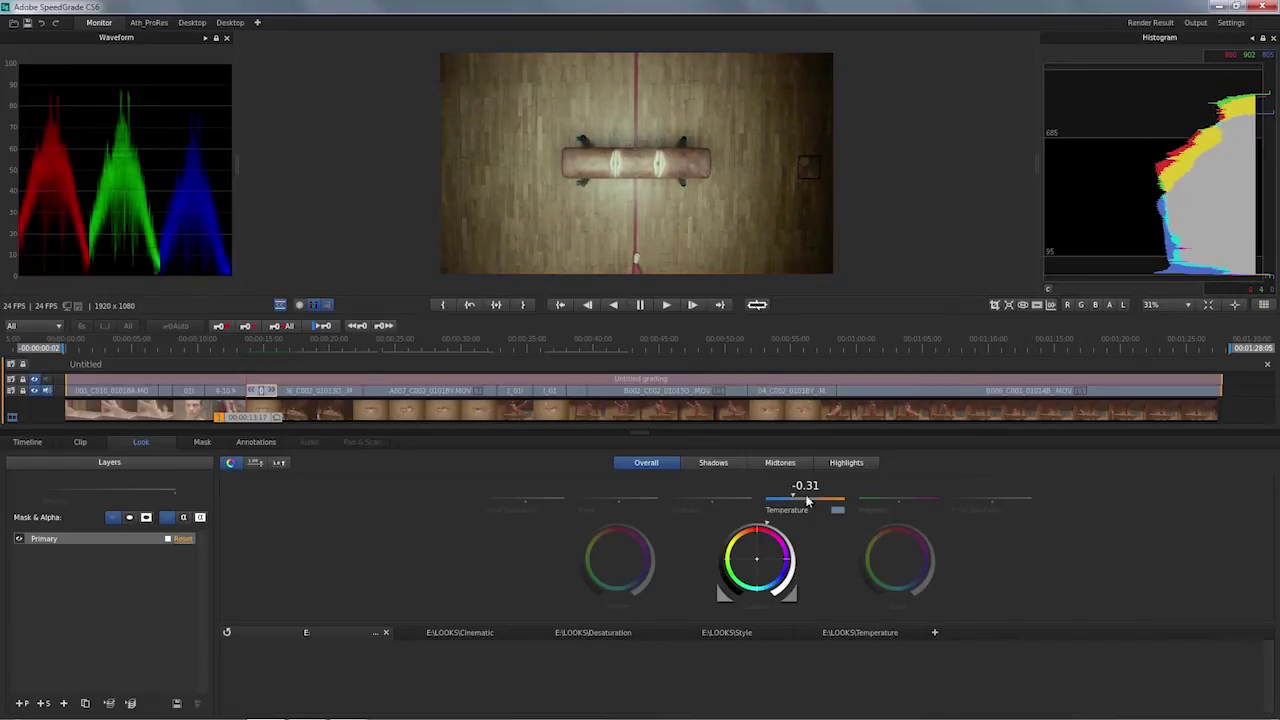
drag(898, 497, 894, 500)
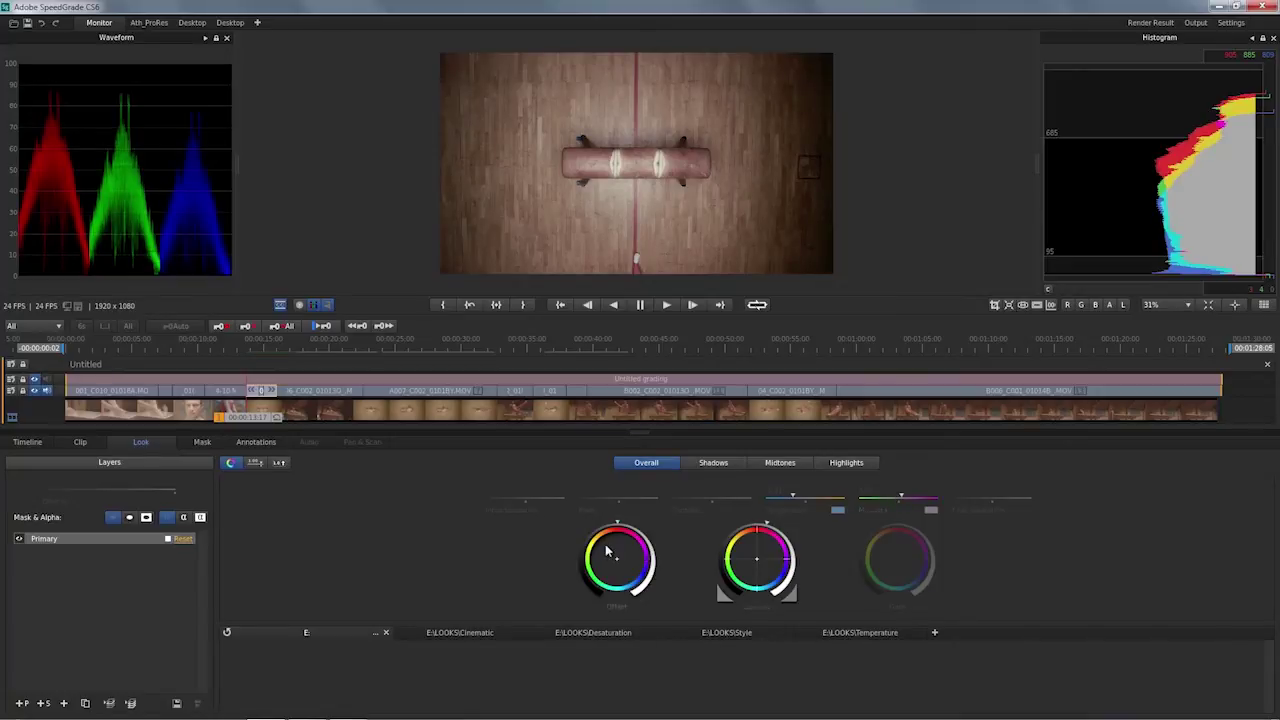
drag(612, 555, 612, 560)
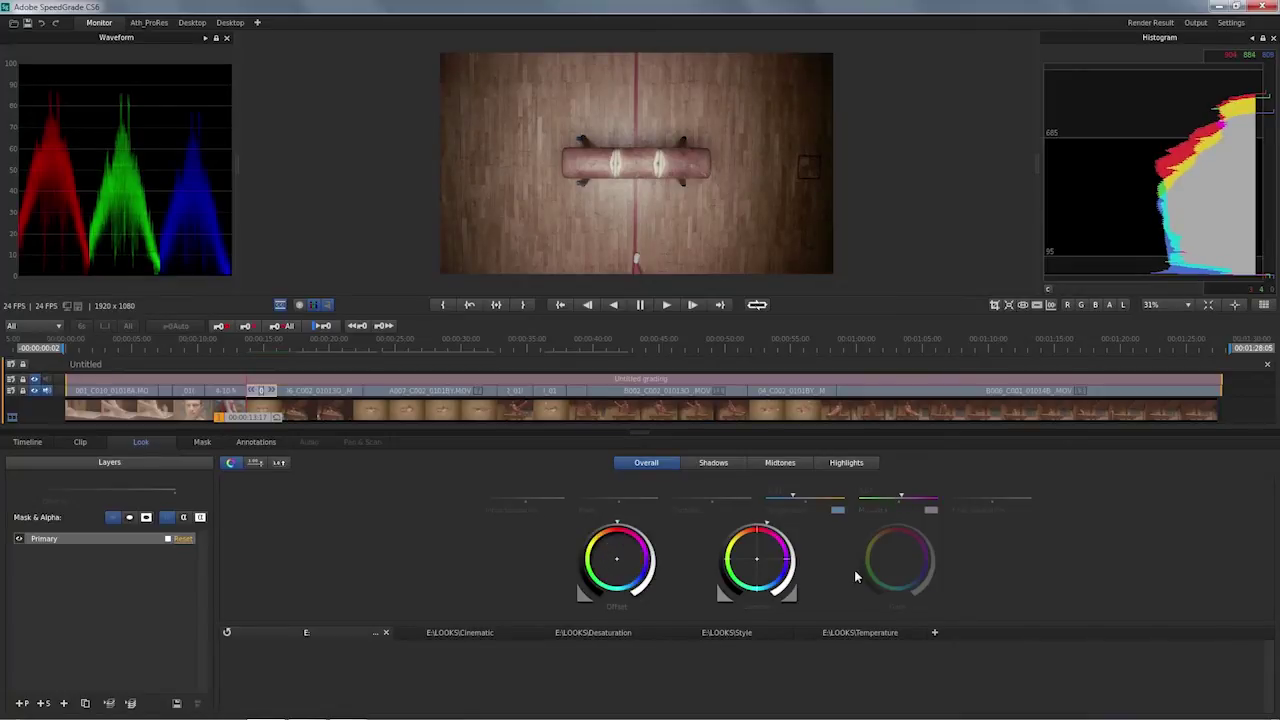
drag(897, 560, 900, 569)
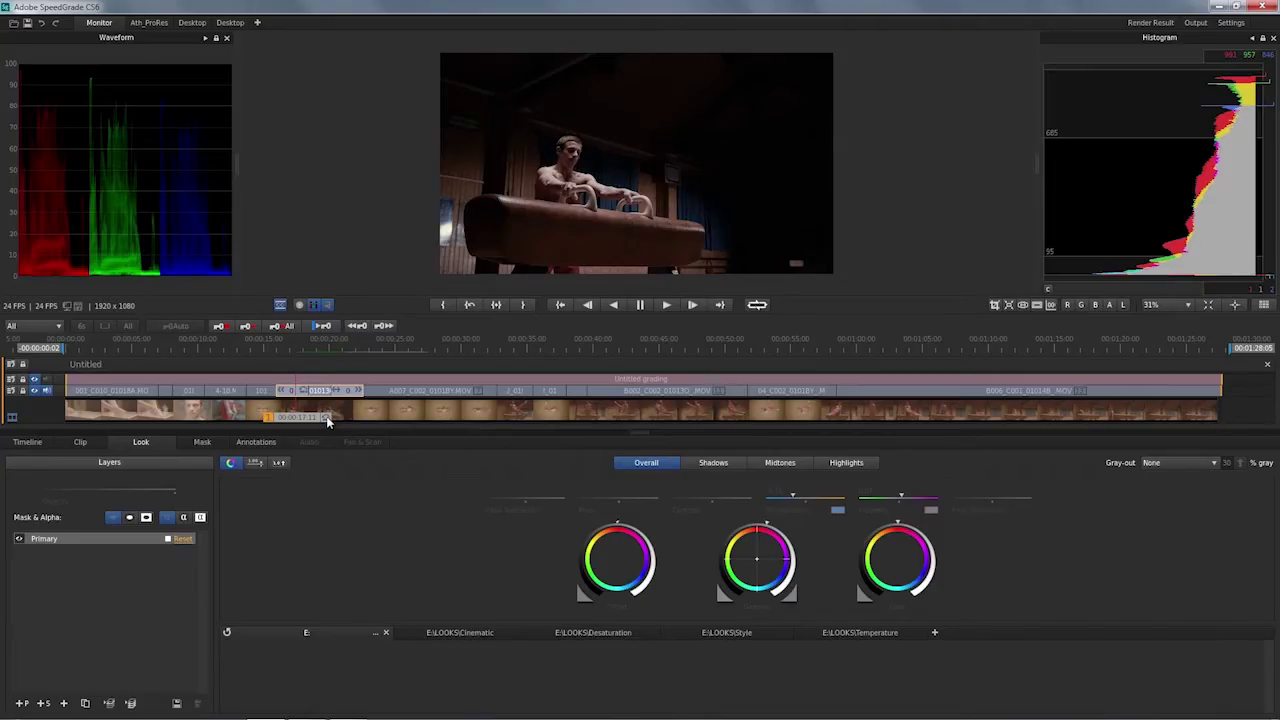
Step: Split-compare against the overhead pommel-horse reference, brighten Gamma, shift Temperature, then advance a shot
mouse_move(327, 421)
mouse_down()
mouse_move(225, 423)
mouse_move(287, 424)
mouse_up()
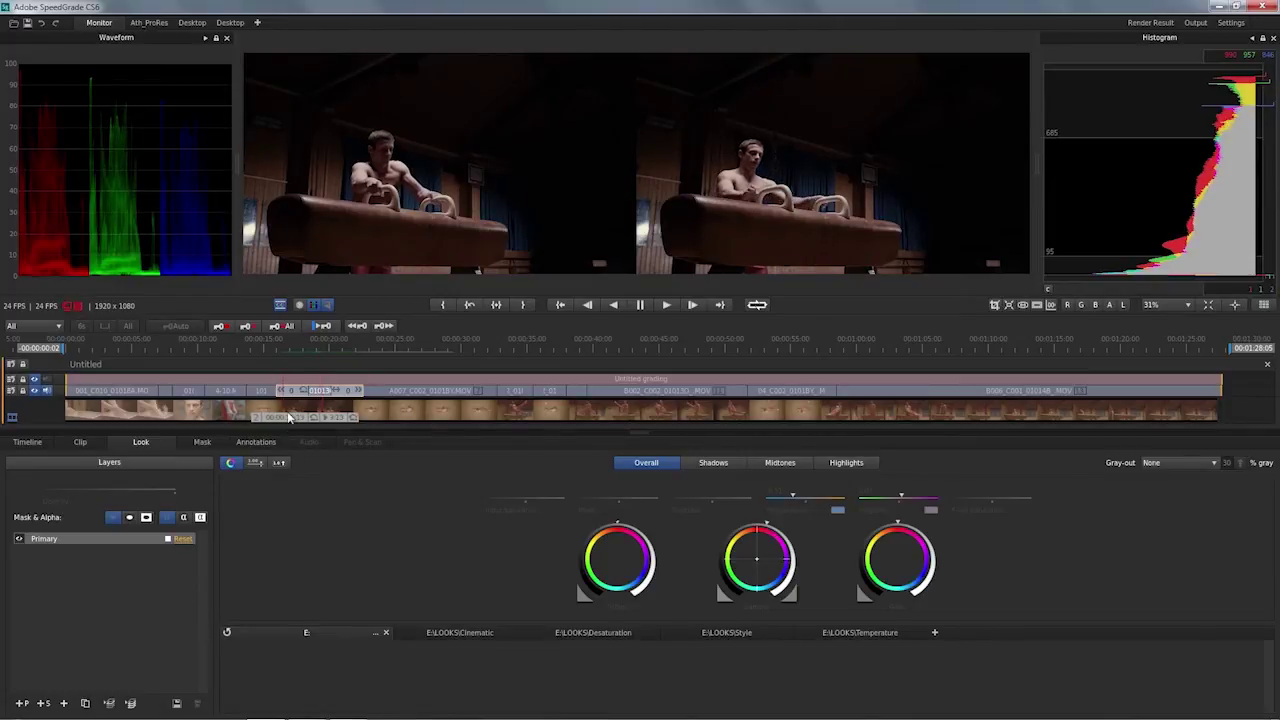
drag(292, 418, 270, 418)
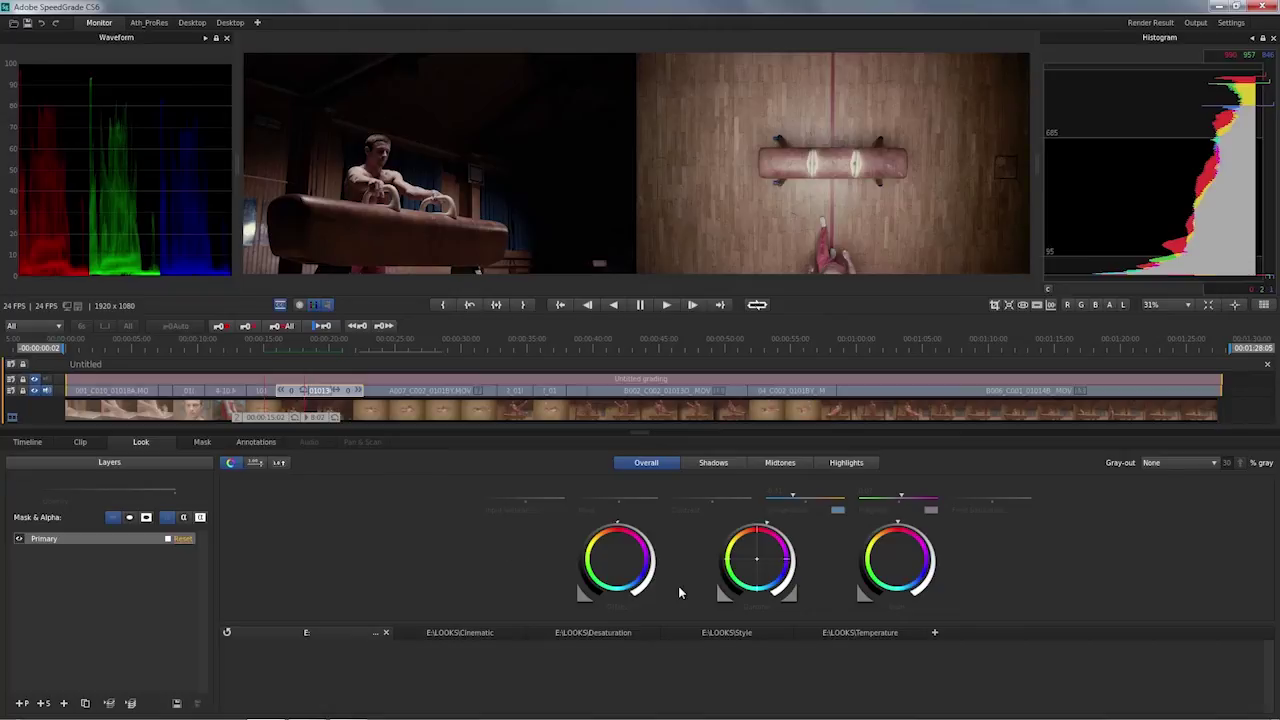
drag(757, 562, 763, 551)
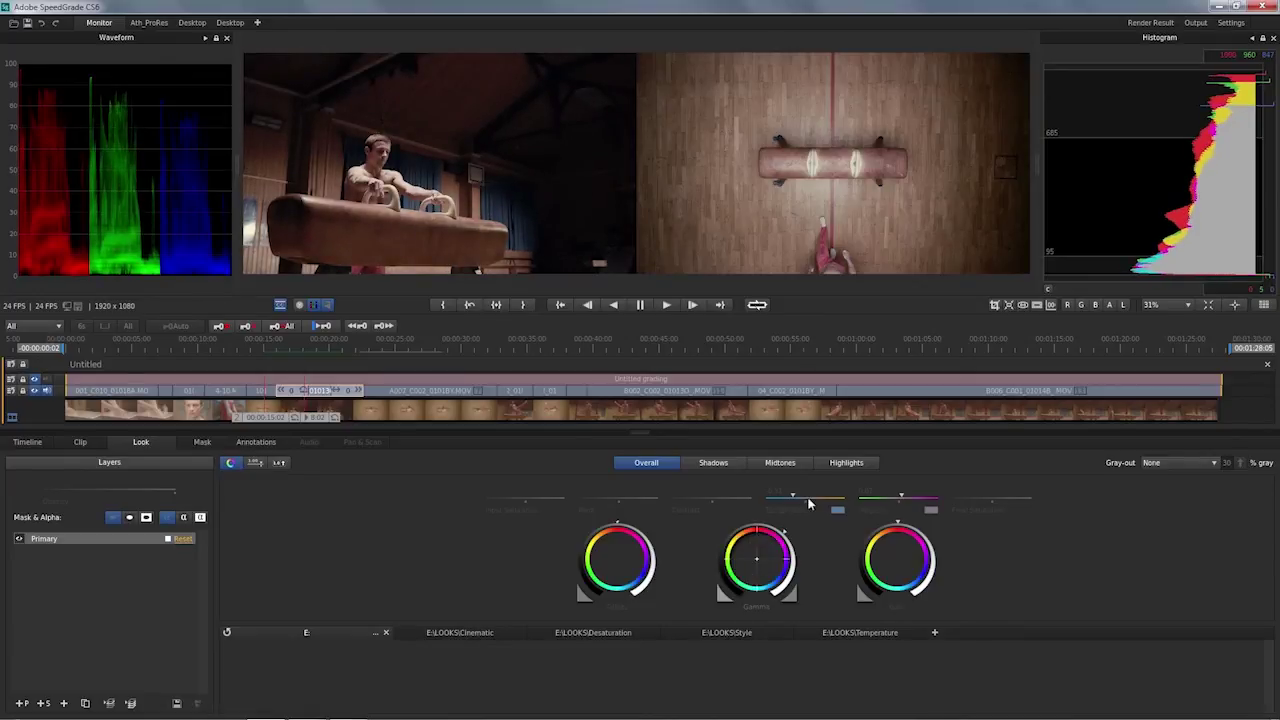
drag(795, 497, 785, 496)
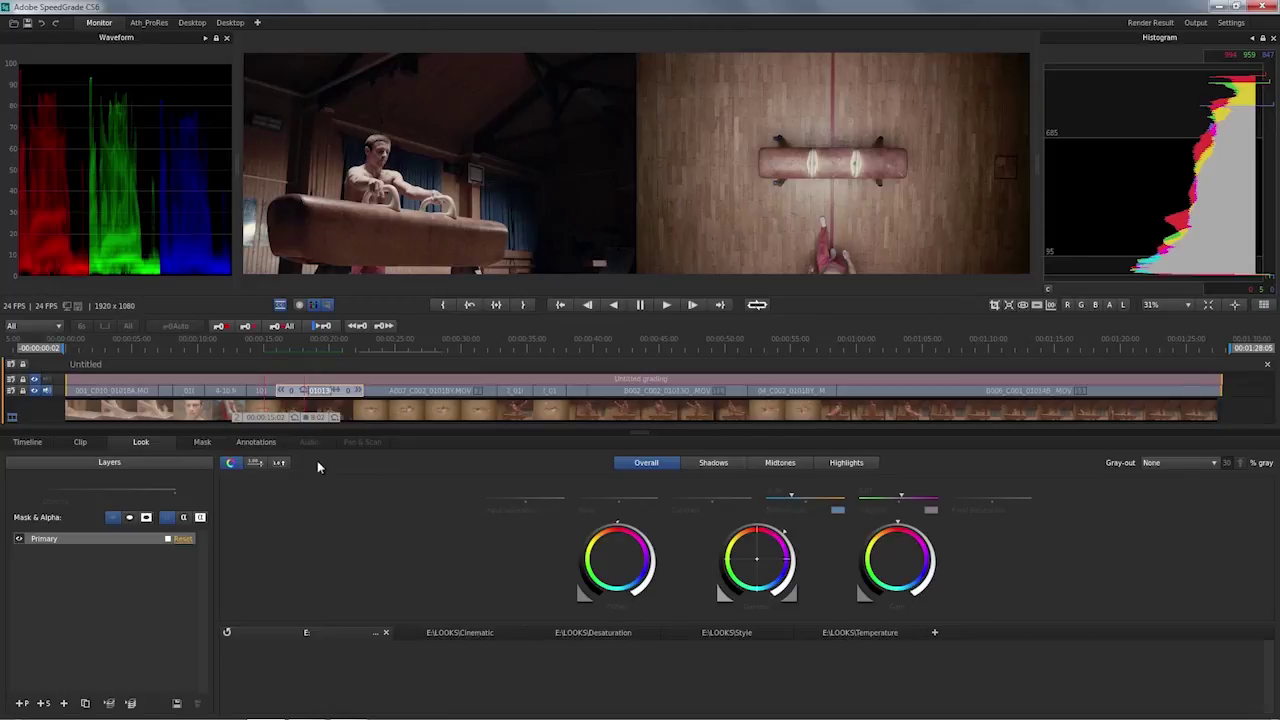
key(Down)
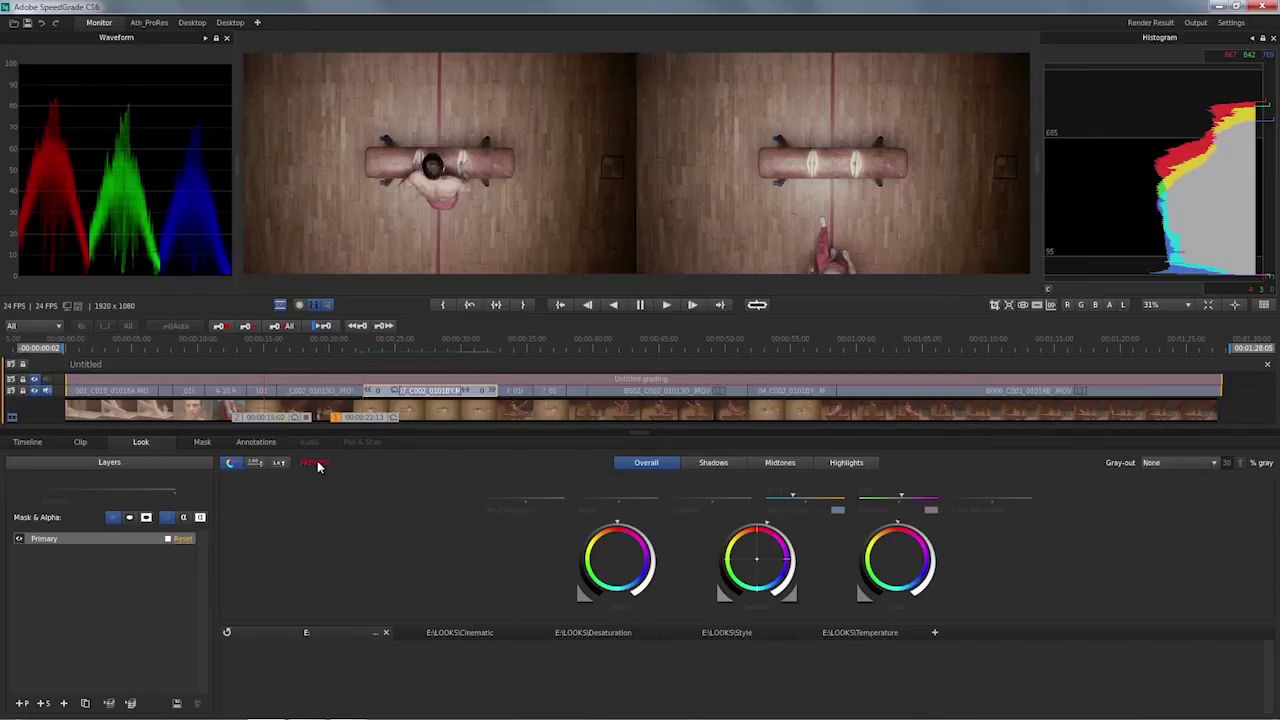
Step: Step forward two shots to A009_C002_0101BY beside the A005_C002_0101BY reference
key(Down)
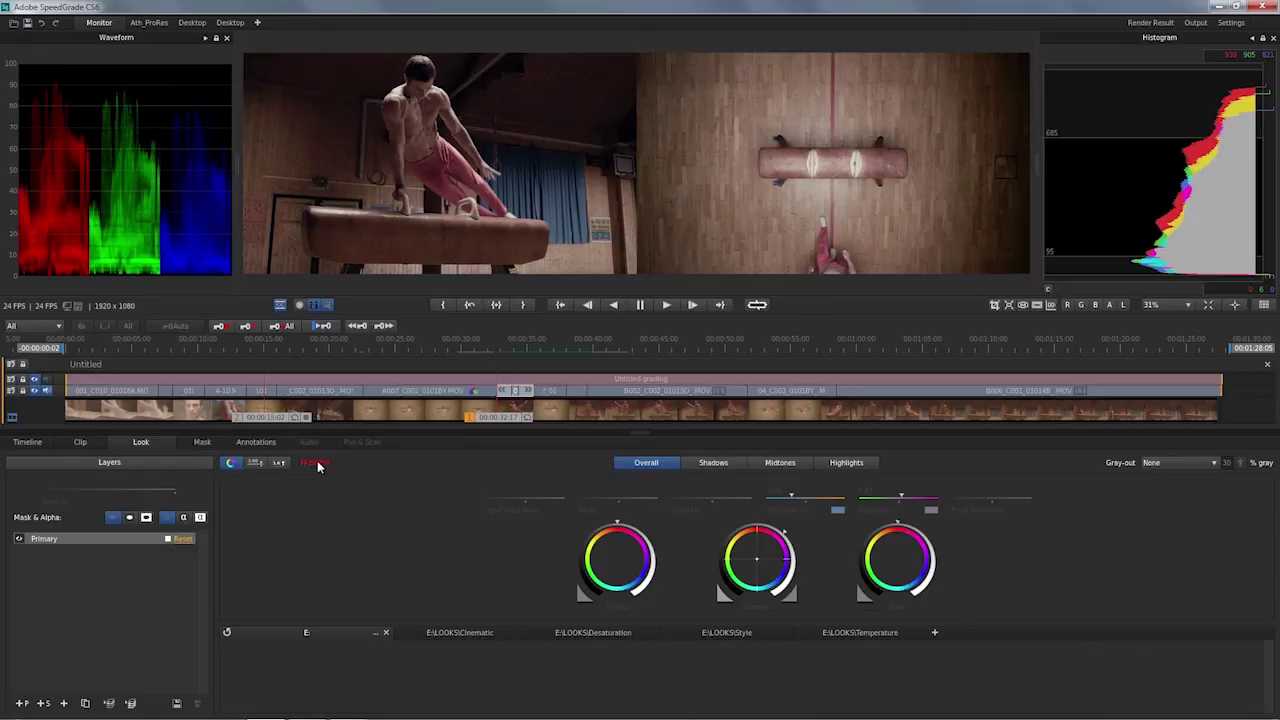
key(Down)
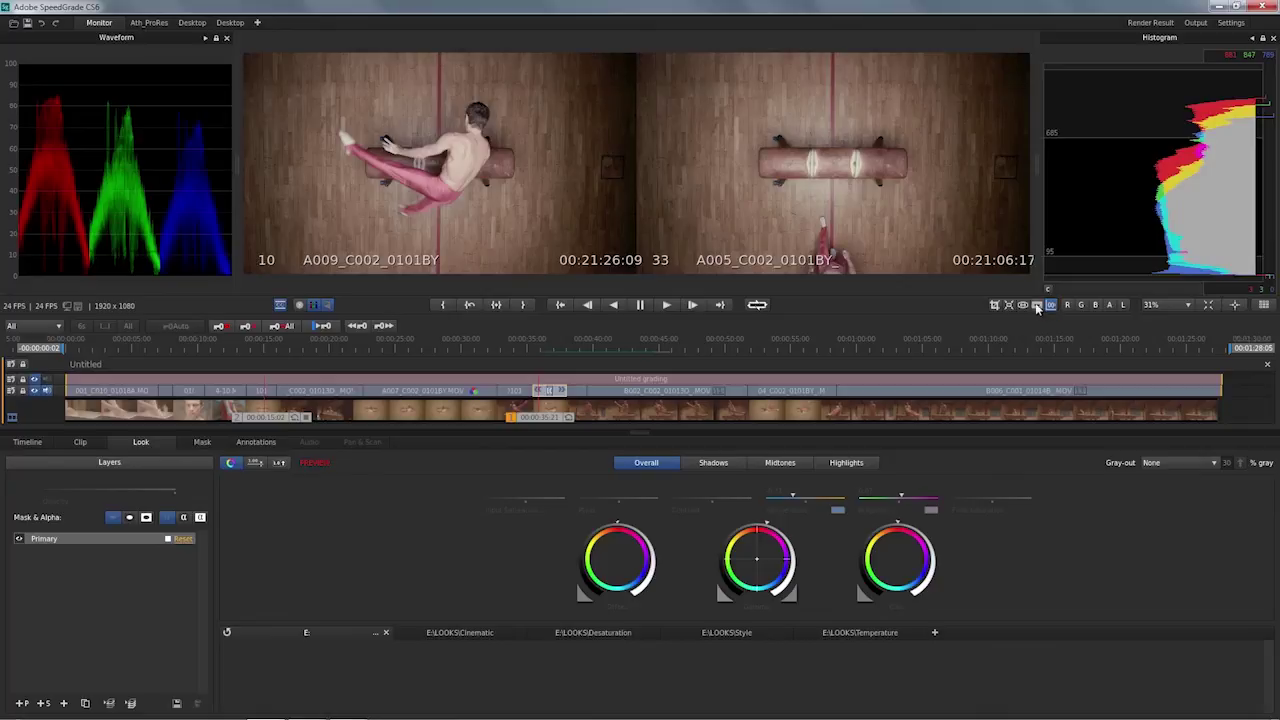
Step: Toggle the safe-area guides on and off, then enable the viewer crop letterbox
click(1037, 306)
click(1037, 306)
click(994, 305)
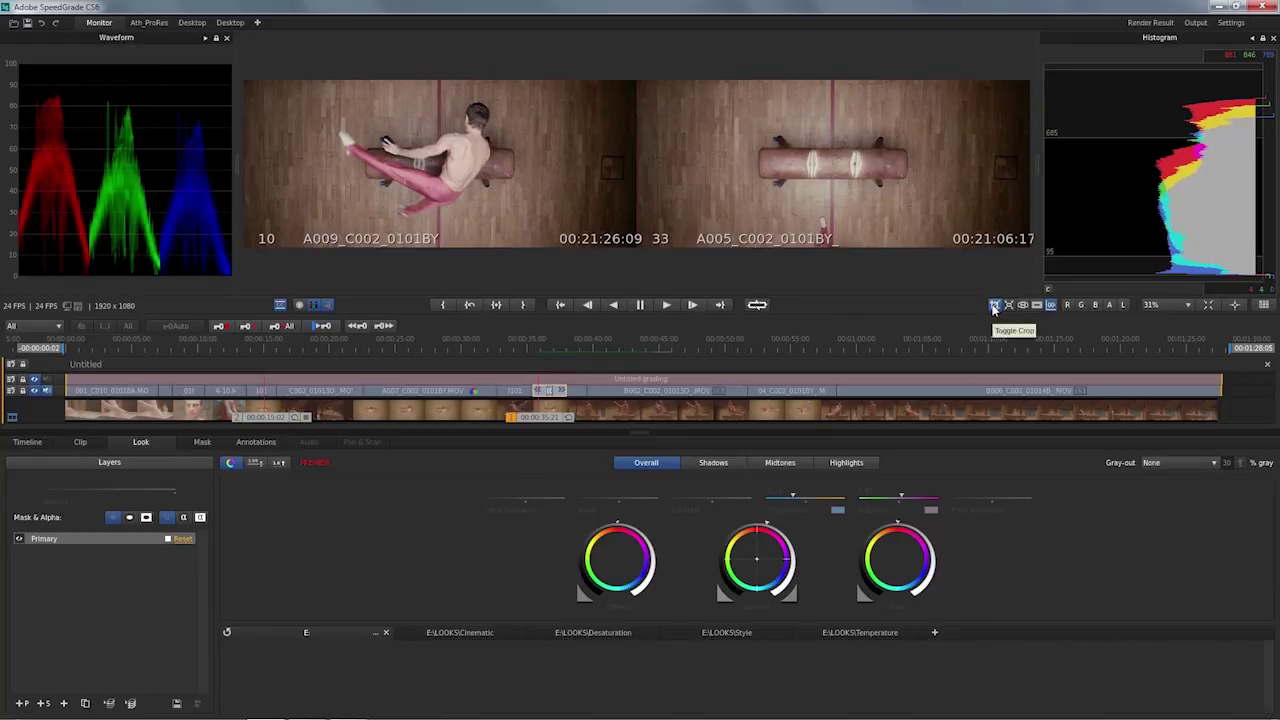
Step: In Timeline view options, try the Standard and All Fields burn-ins, then settle on SD_Rushes
click(27, 443)
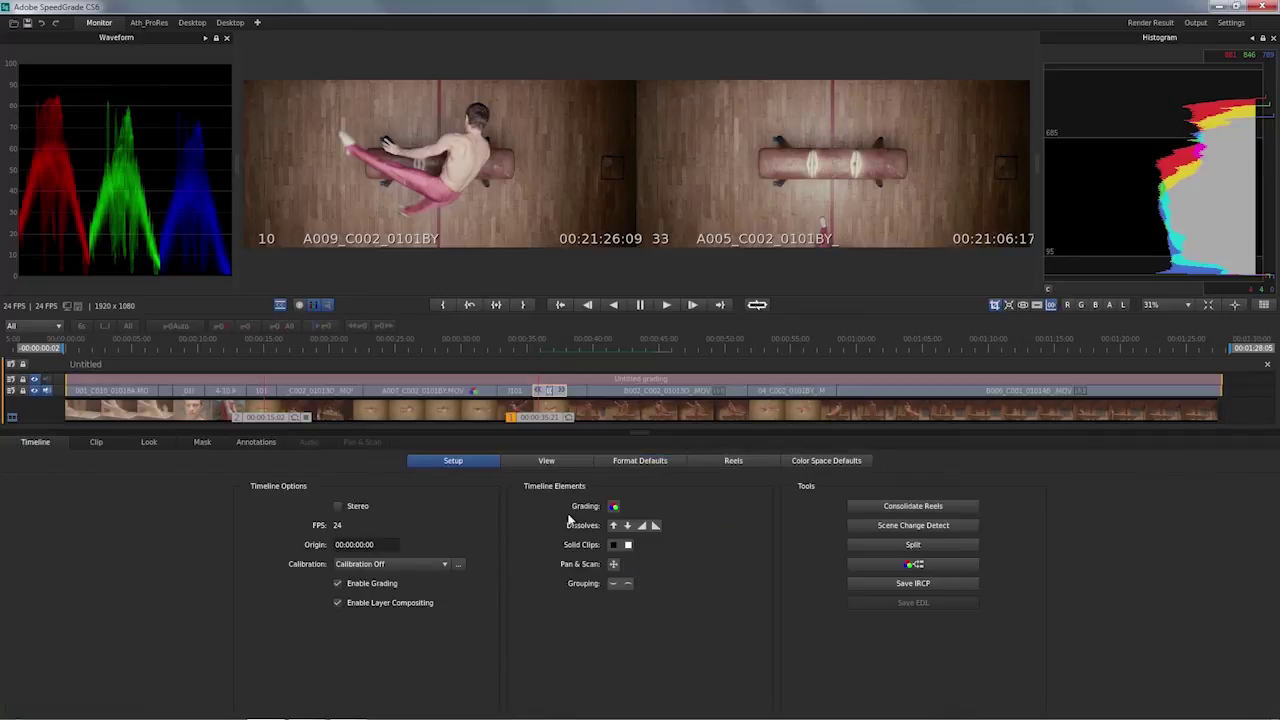
click(539, 459)
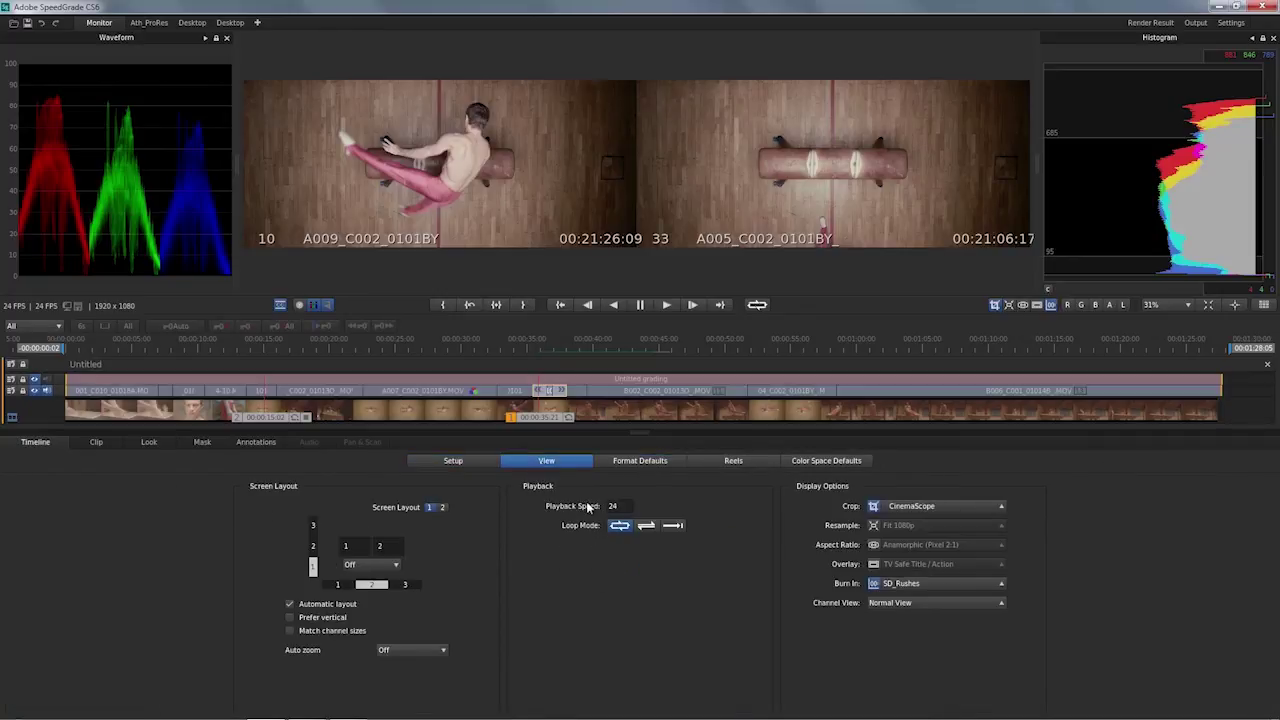
click(916, 584)
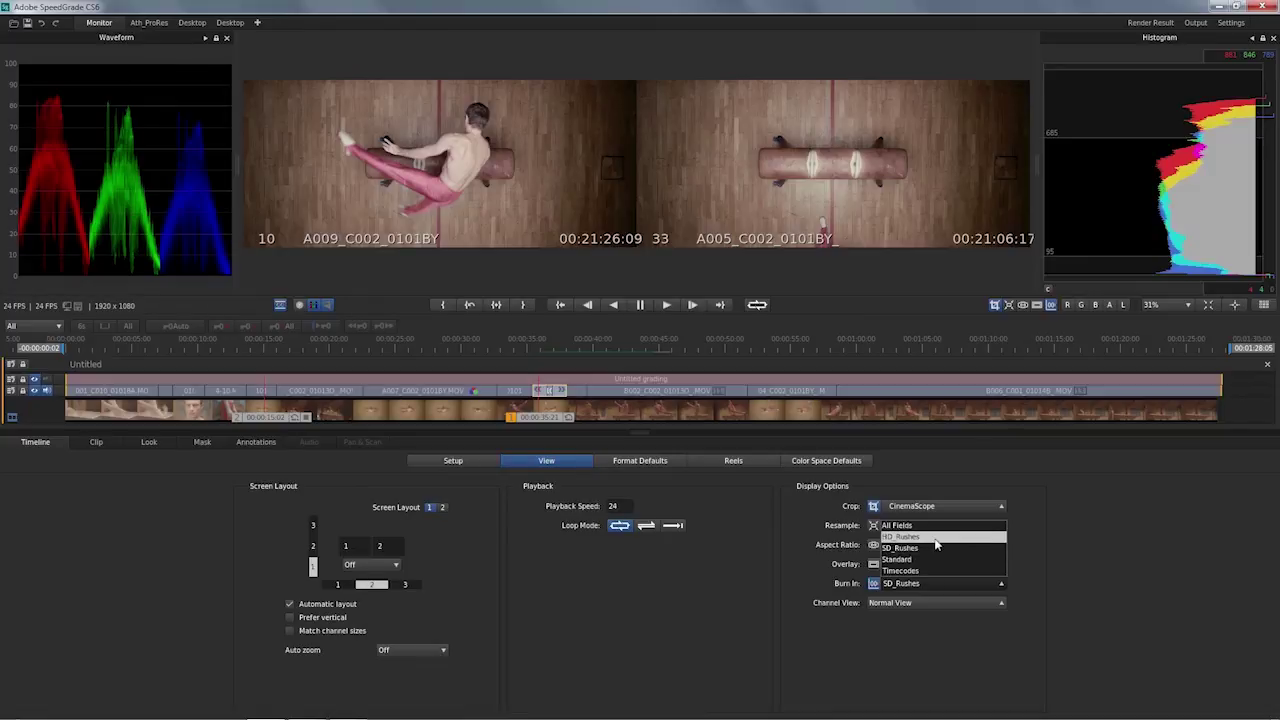
click(931, 560)
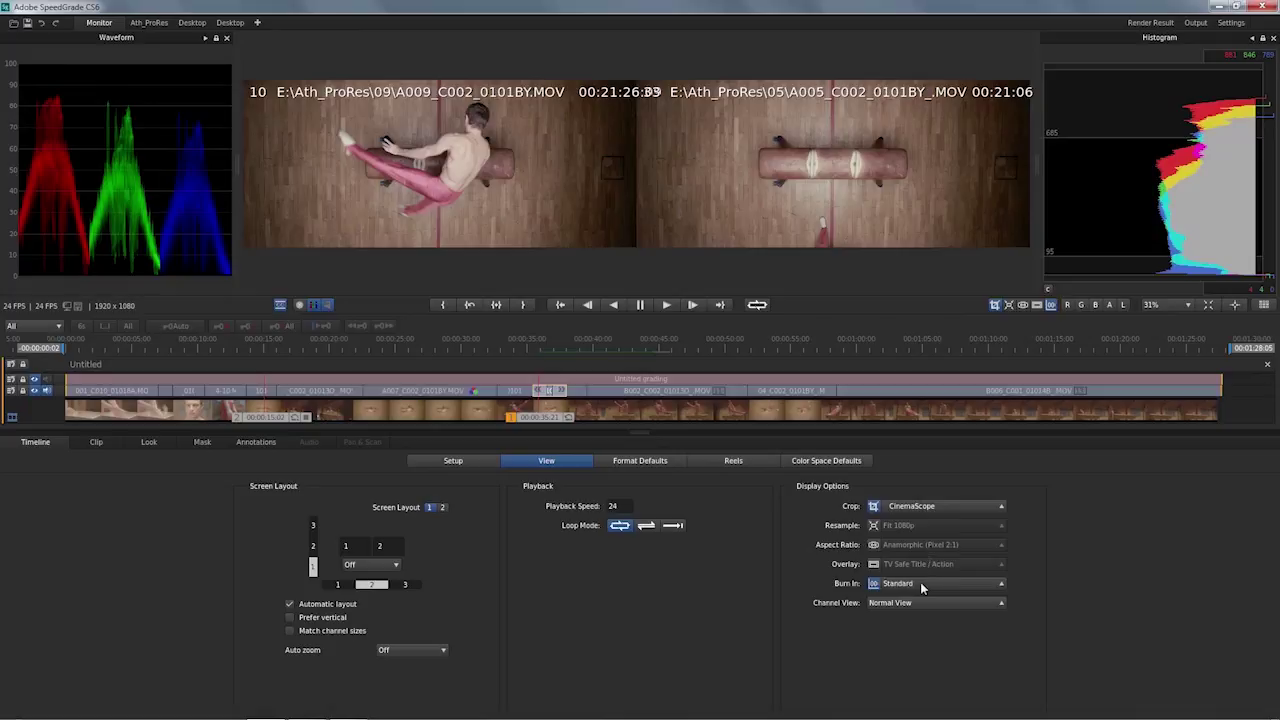
click(920, 583)
click(931, 525)
click(919, 584)
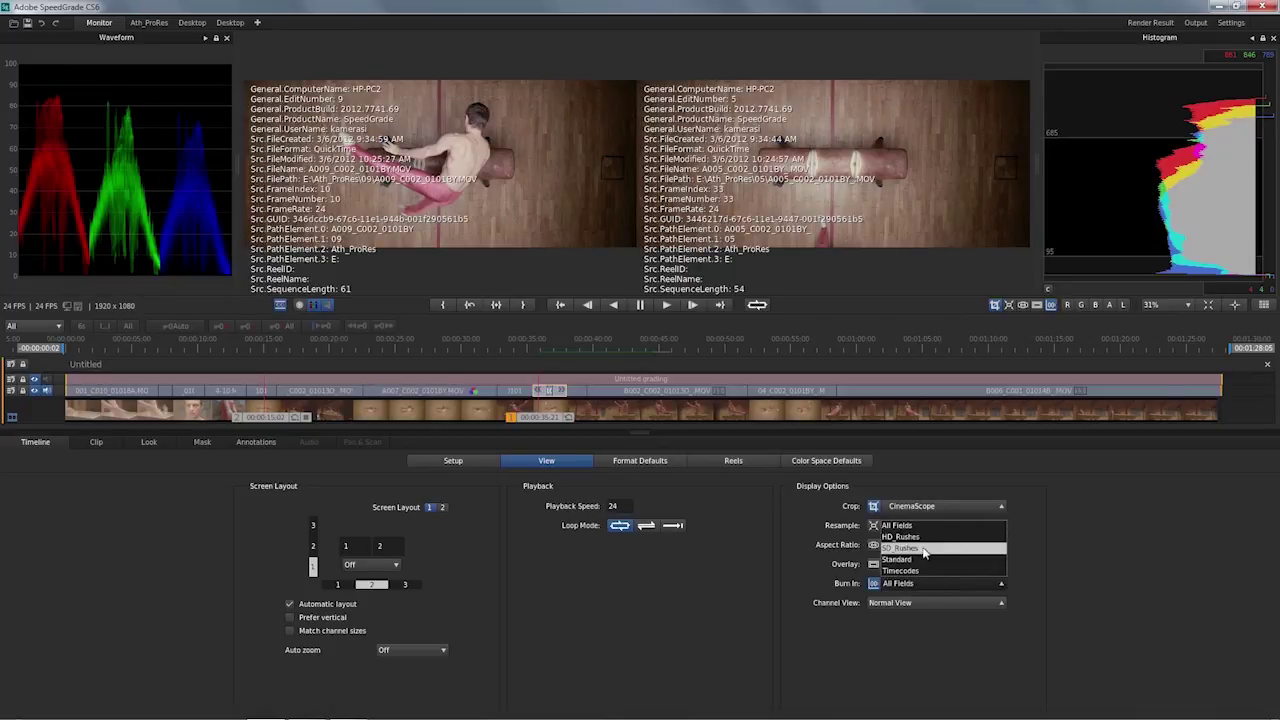
click(922, 547)
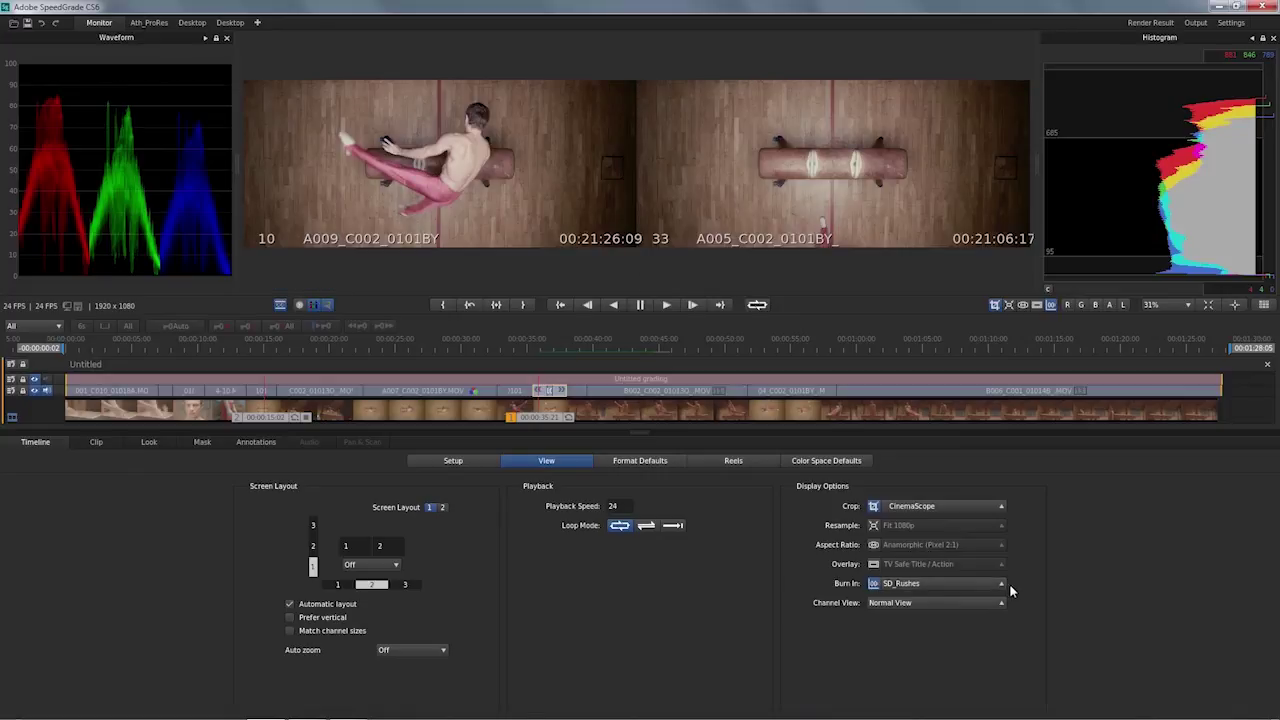
Step: Set the crop preset to 720p
click(996, 506)
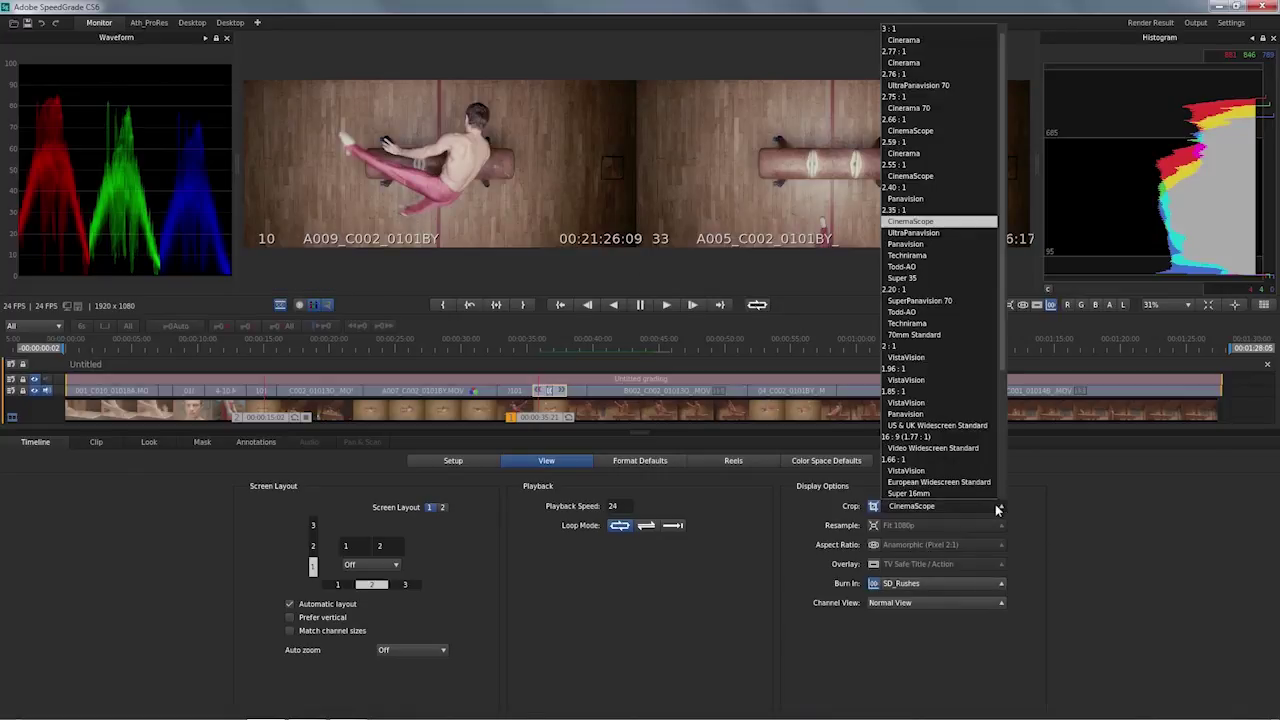
scroll(987, 358, down, 3)
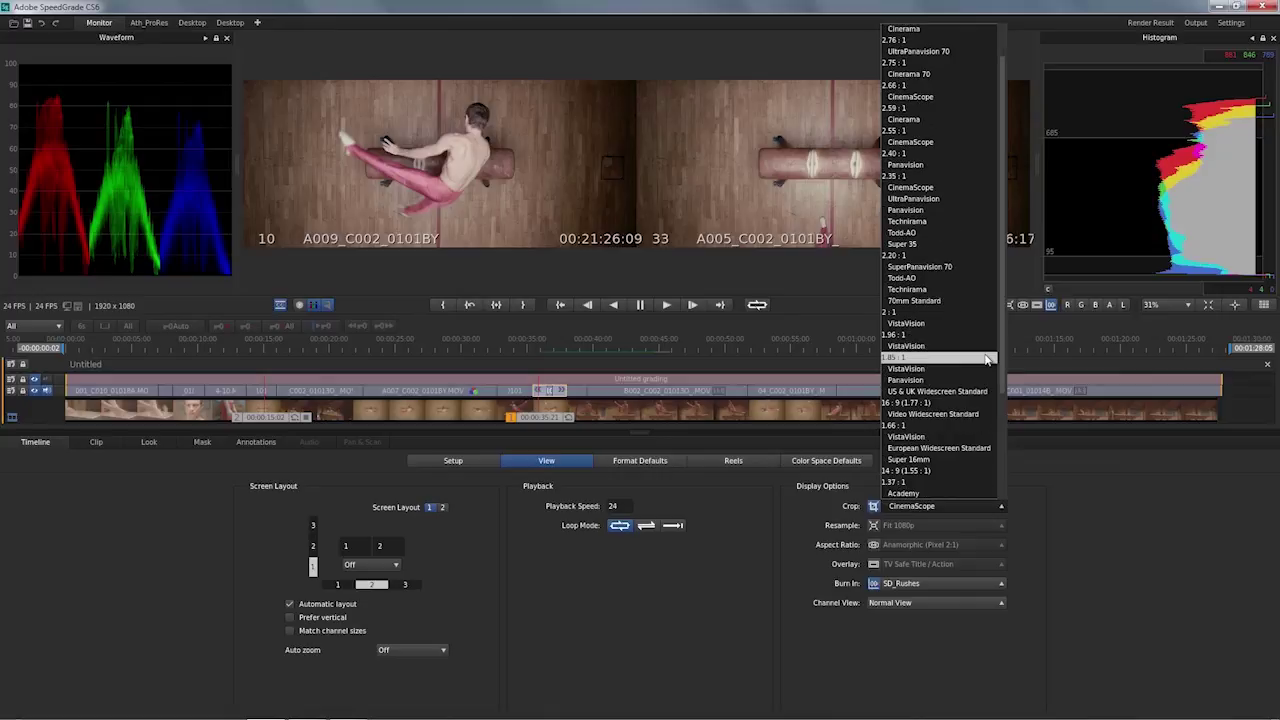
scroll(987, 358, down, 2)
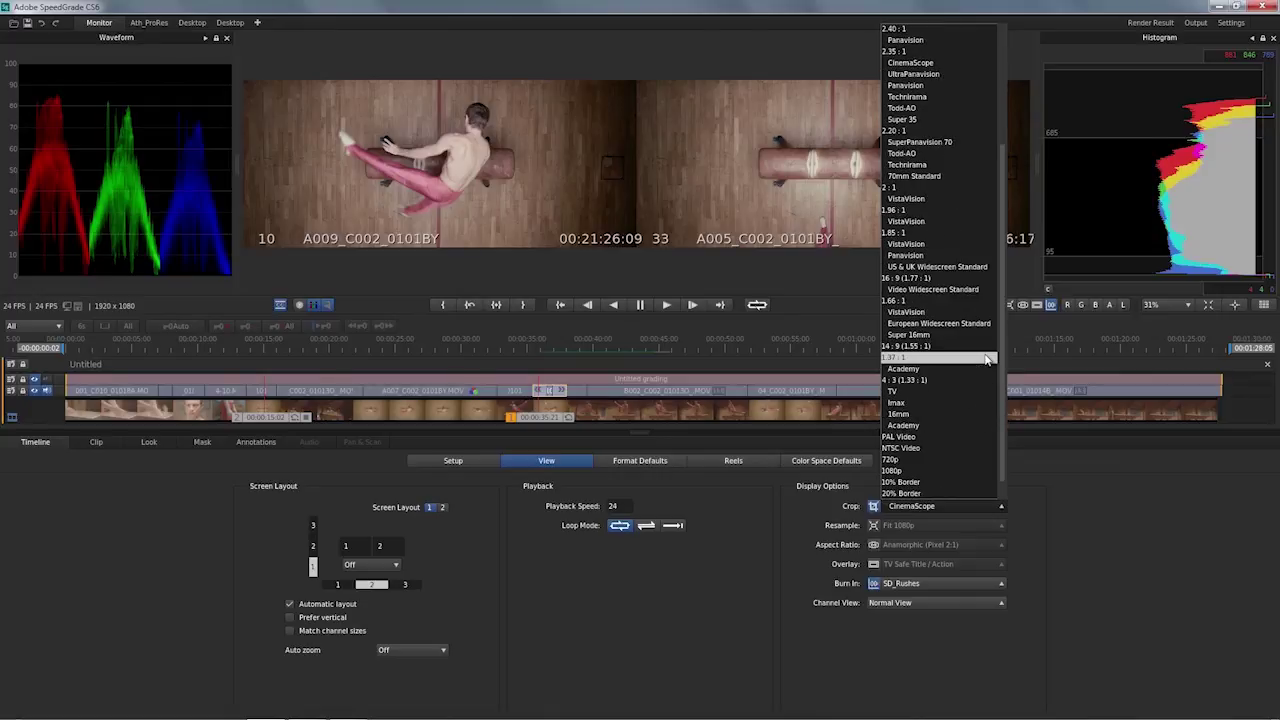
click(917, 458)
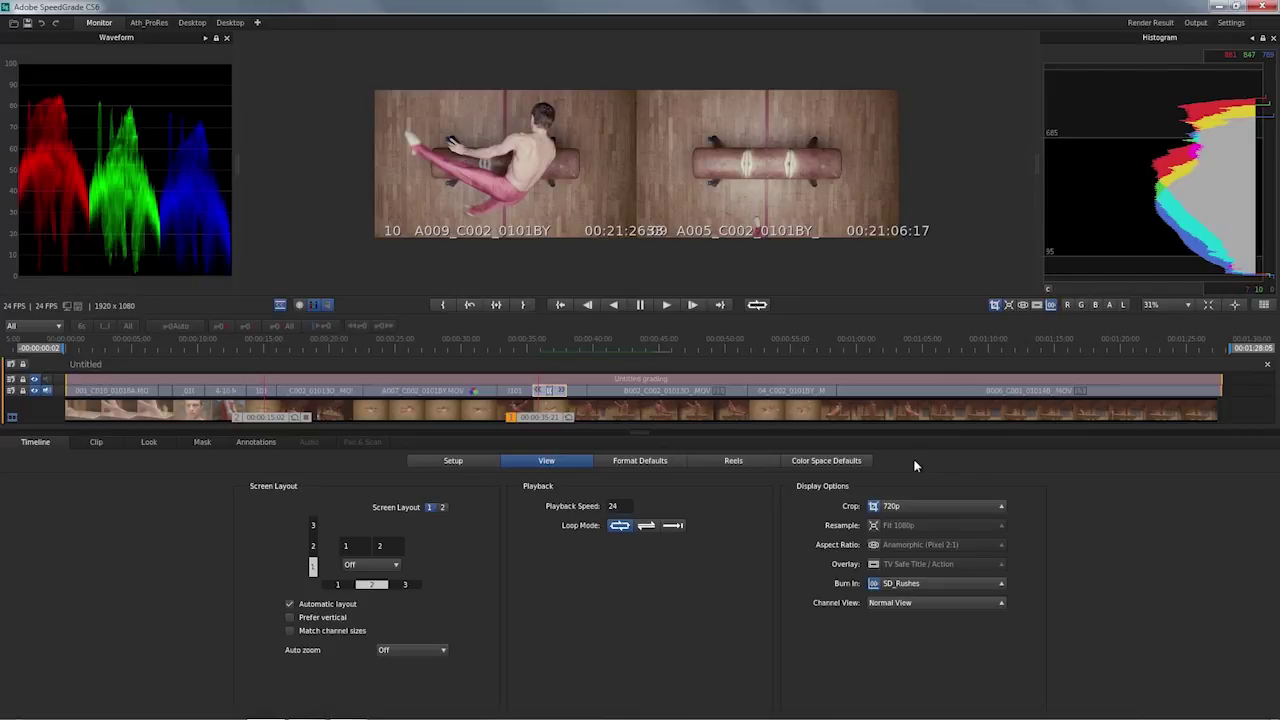
click(1196, 24)
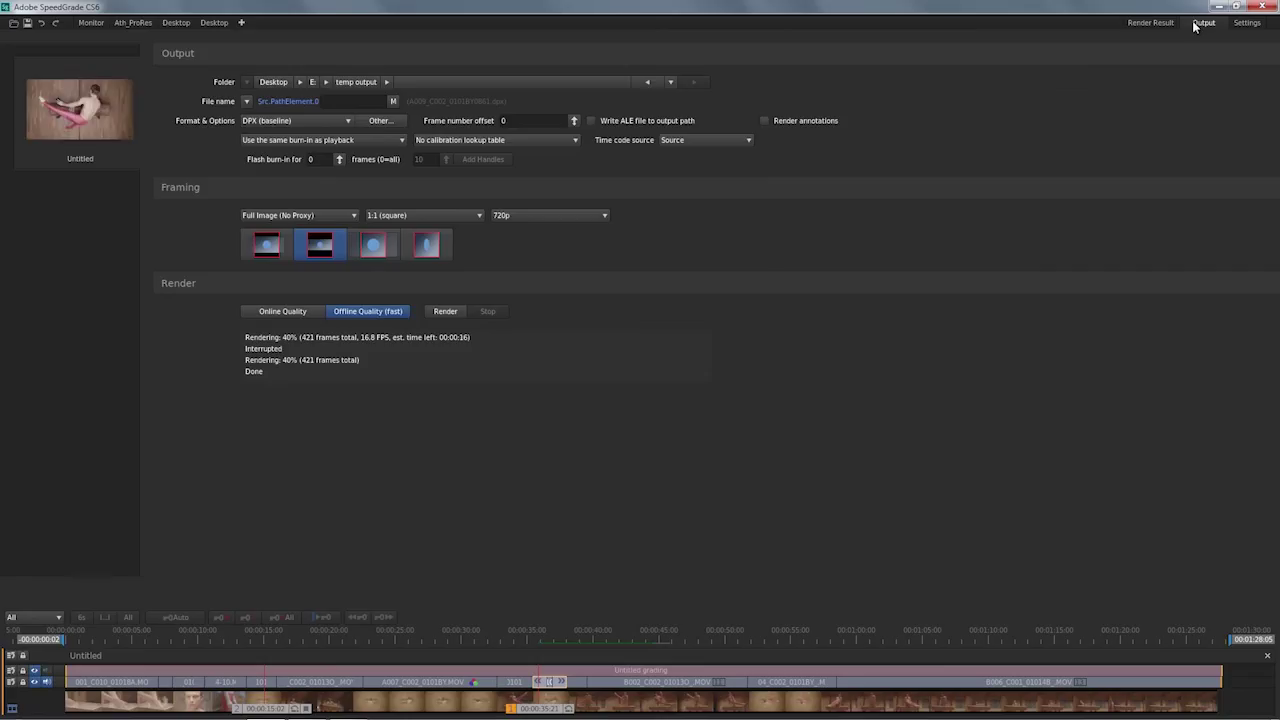